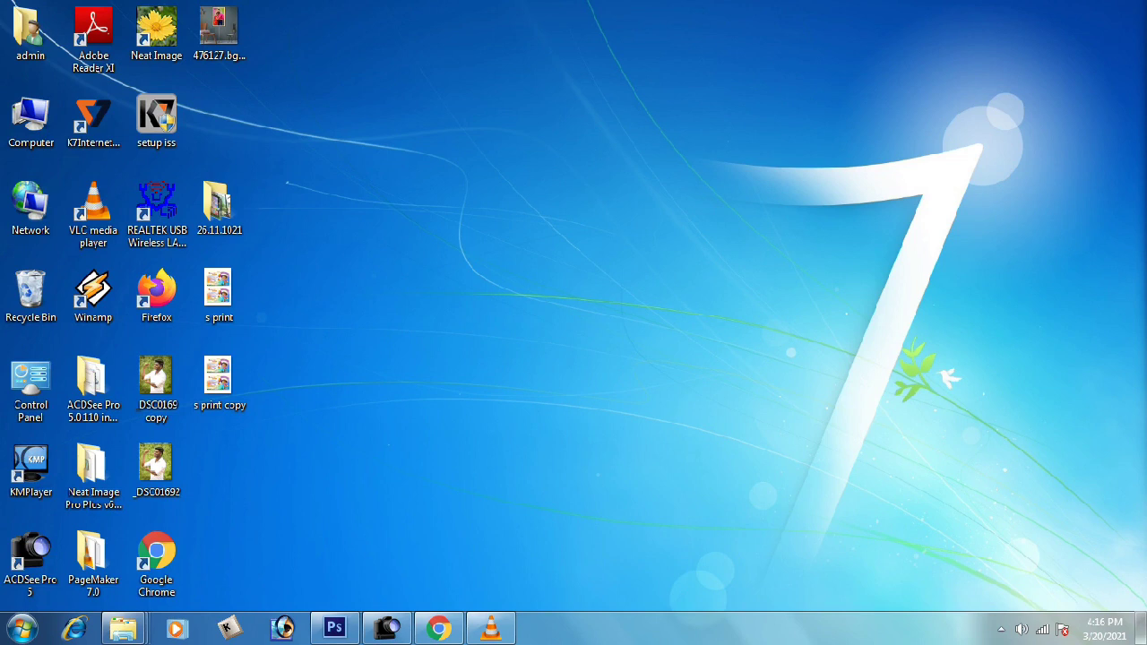
Refresh the desktop twice, then bring the Photoshop window back to the front
right_click(580, 219)
click(624, 265)
right_click(605, 251)
click(645, 295)
click(334, 627)
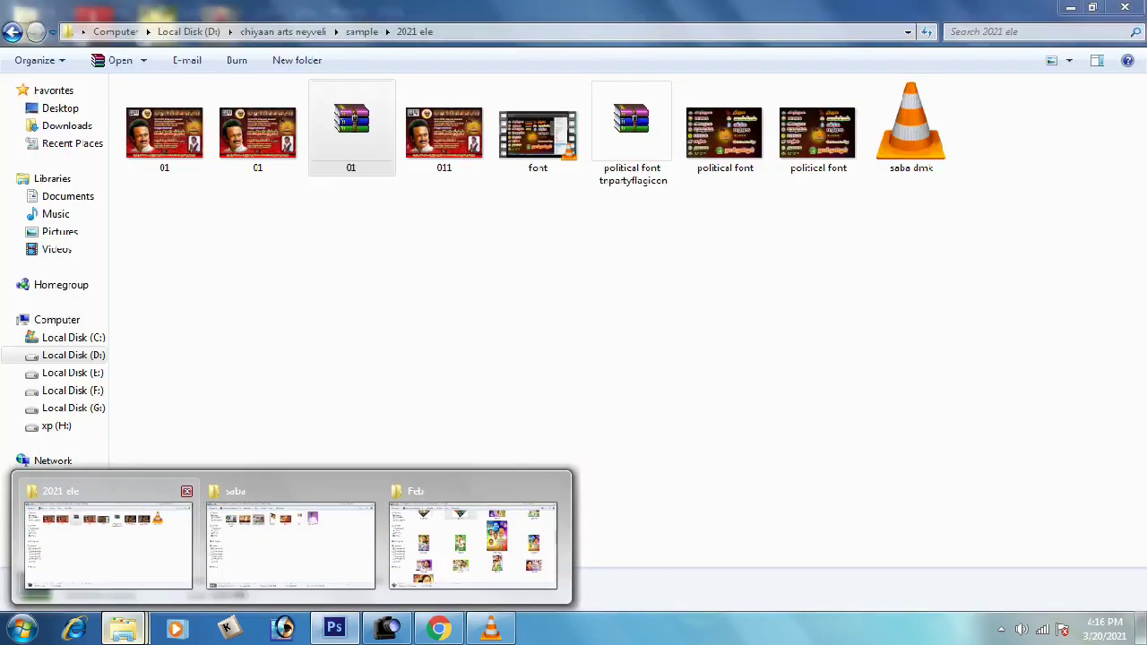
Preview the 01 poster JPEG from the 2021 ele folder, then close it
click(98, 538)
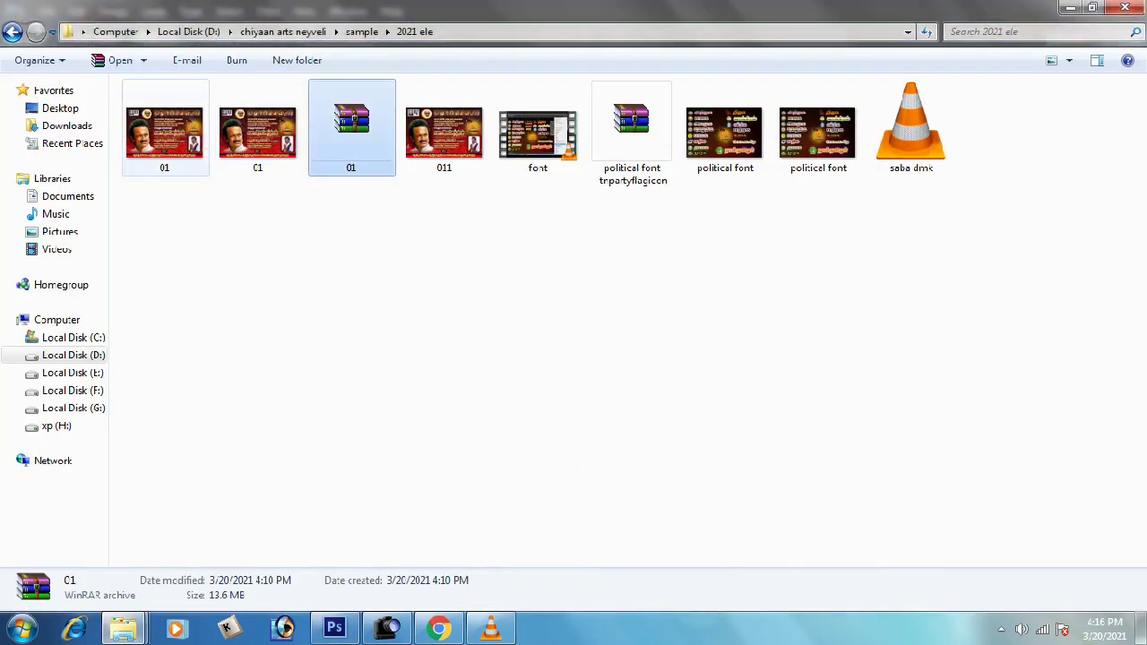
double_click(164, 132)
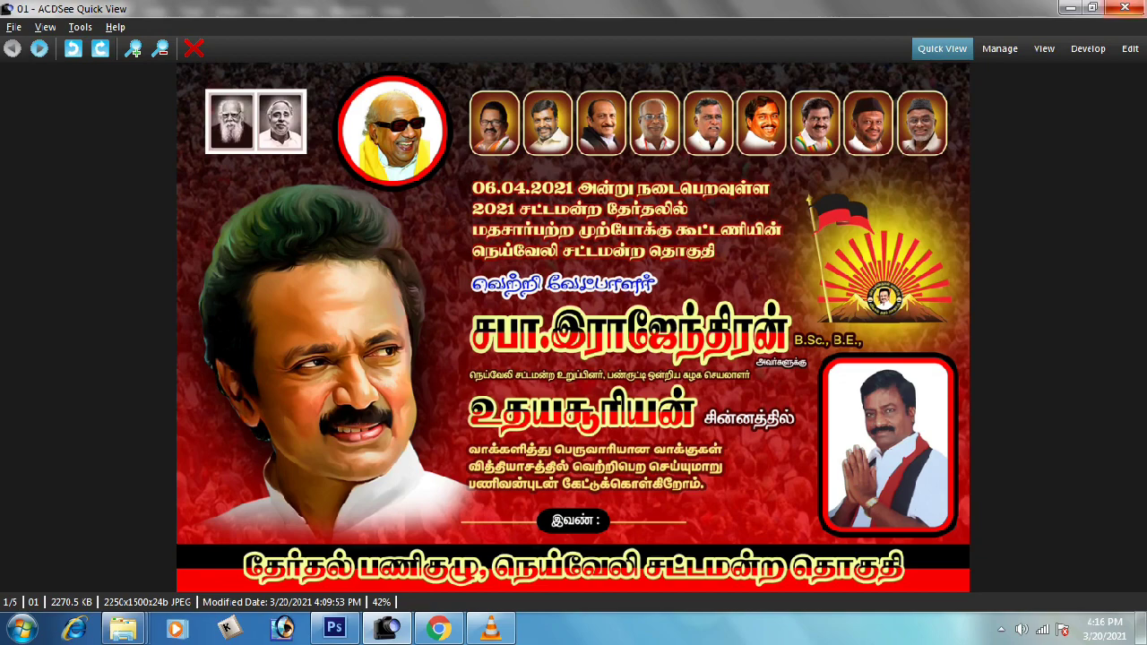
key(Escape)
Open the 01 RAR archive and extract 01.psd from it
click(350, 130)
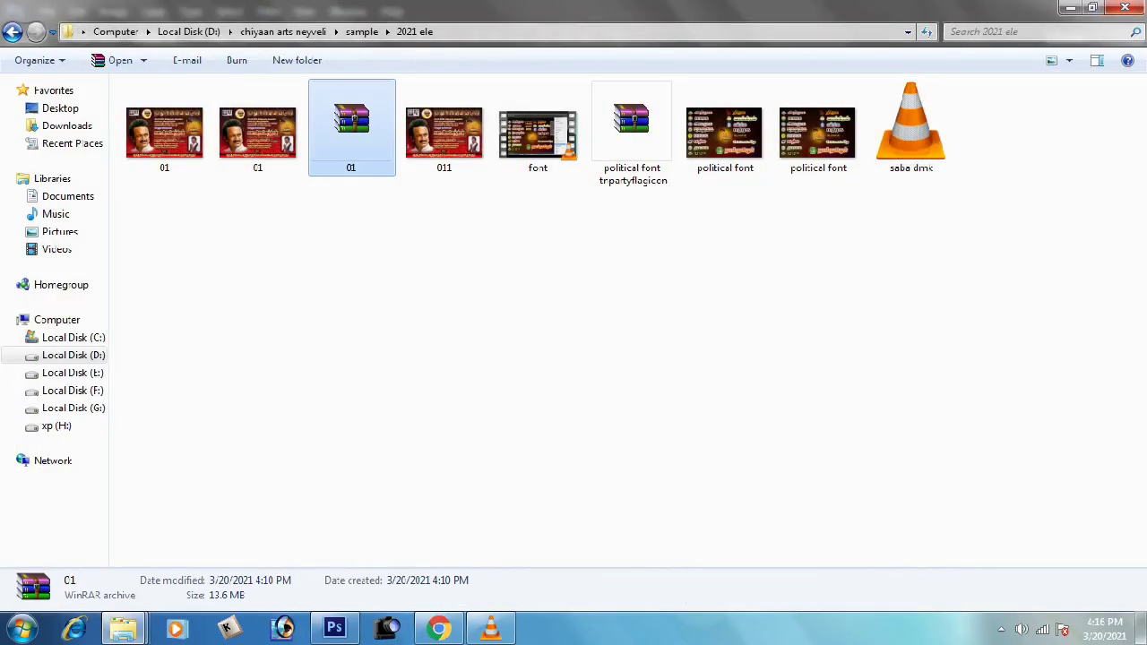
key(Return)
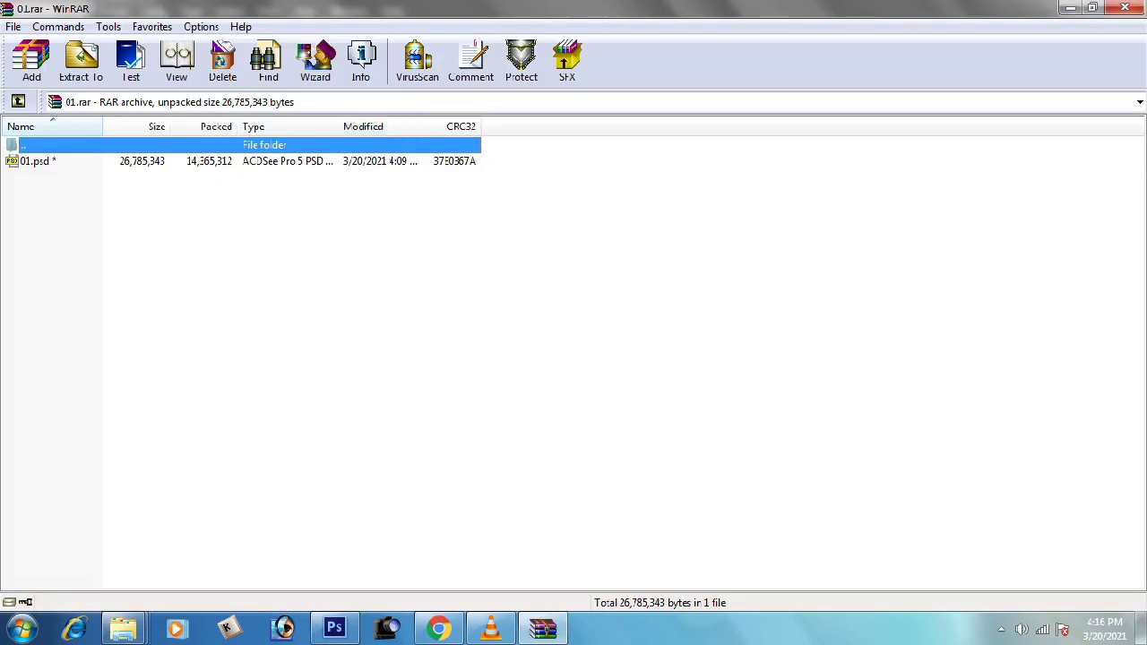
key(Down)
key(Return)
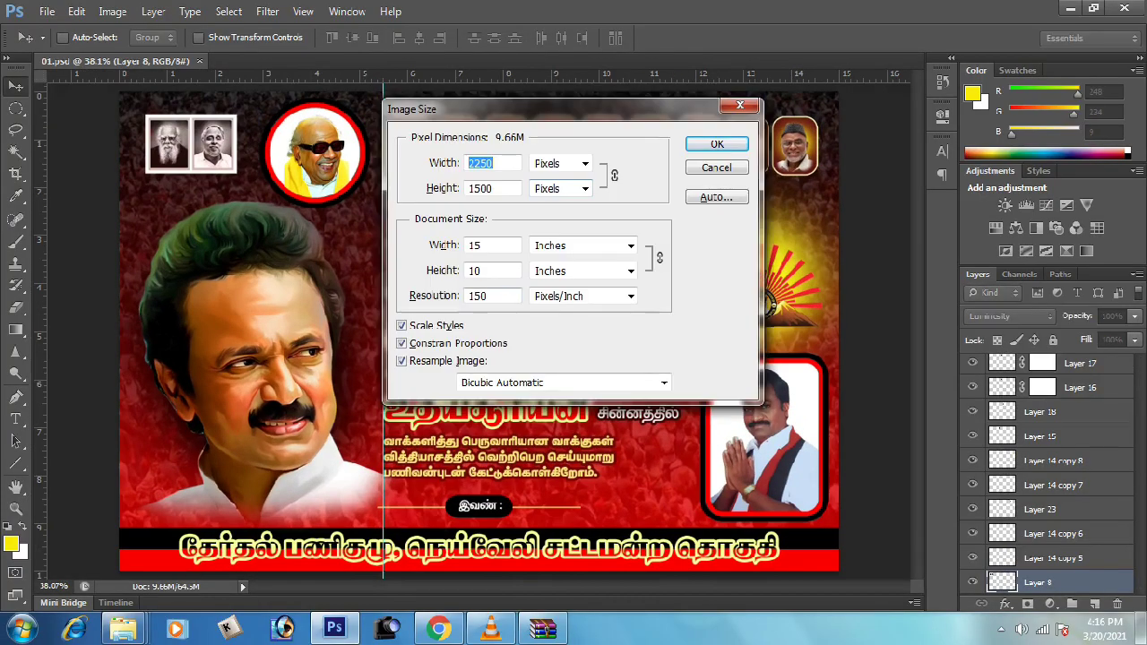
Set the image resolution to 250 pixels/inch, enlarging the poster to 3750×2500 pixels
text(25)
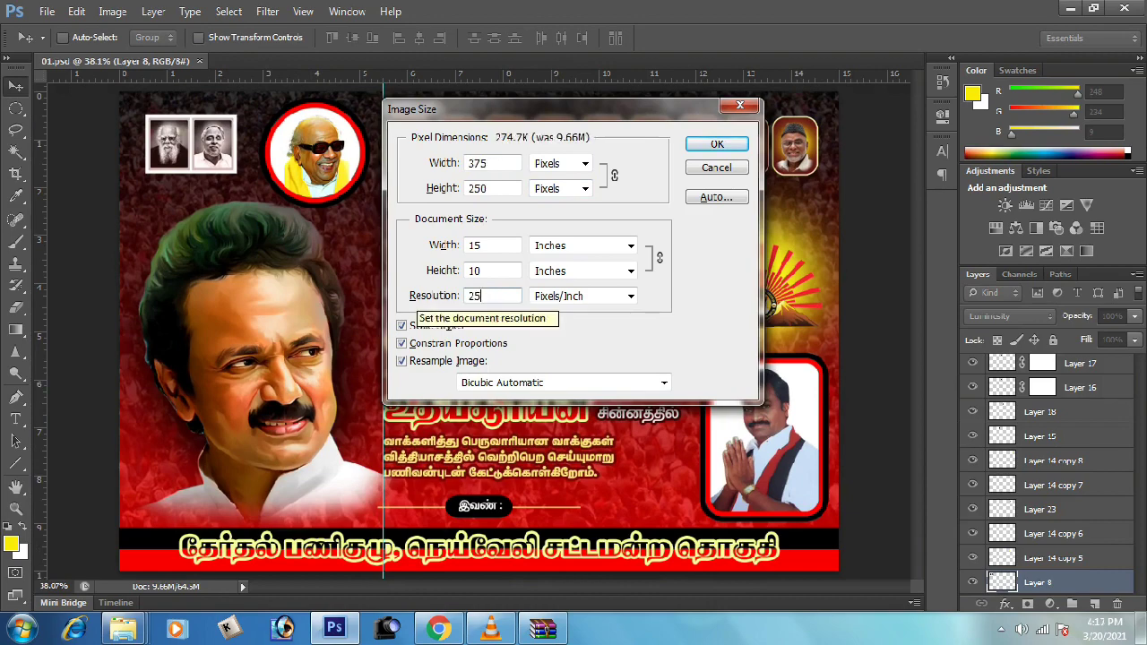
text(0)
key(Return)
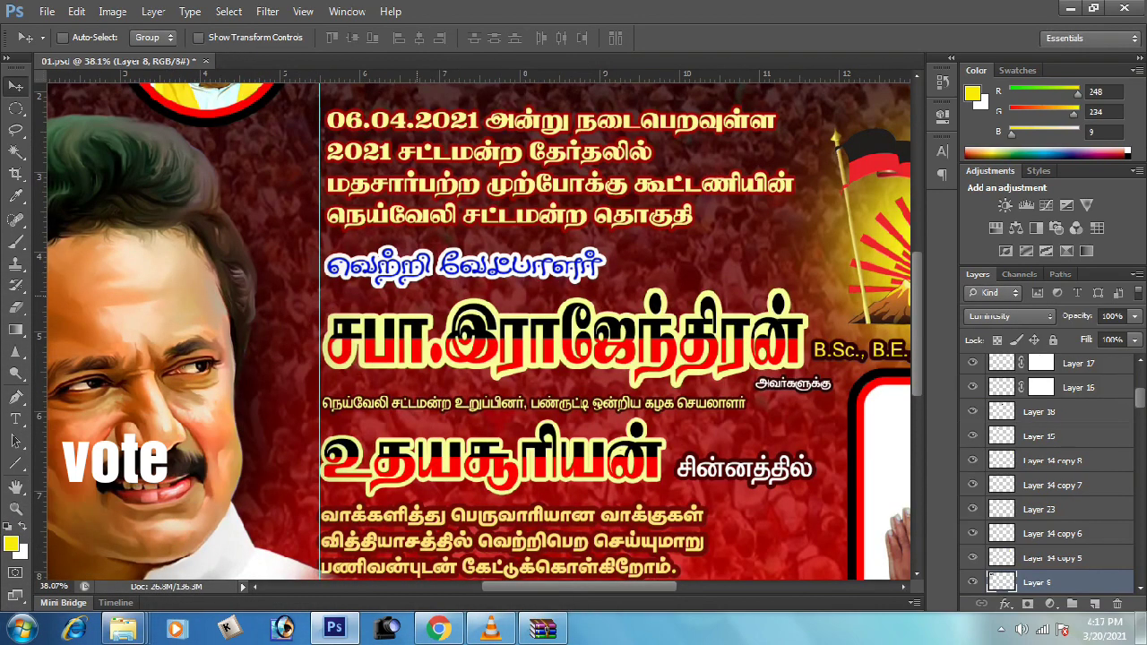
Nudge the elders' photo frame slightly left and down, undoing a trial move of the large portrait
key(ctrl+0)
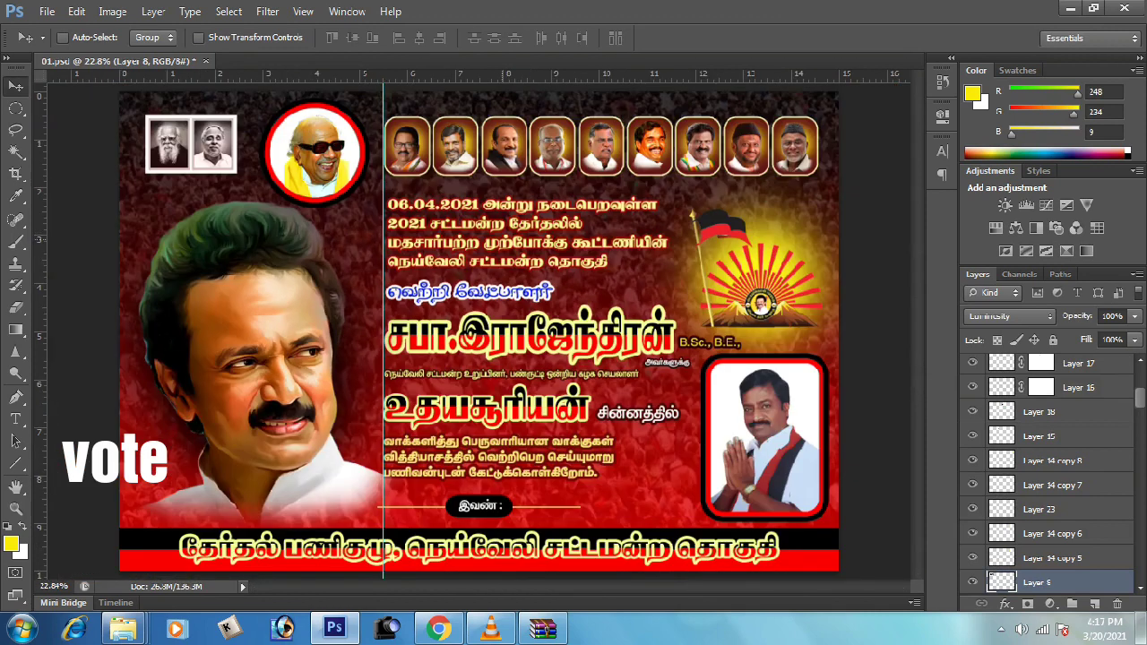
drag(215, 144, 213, 143)
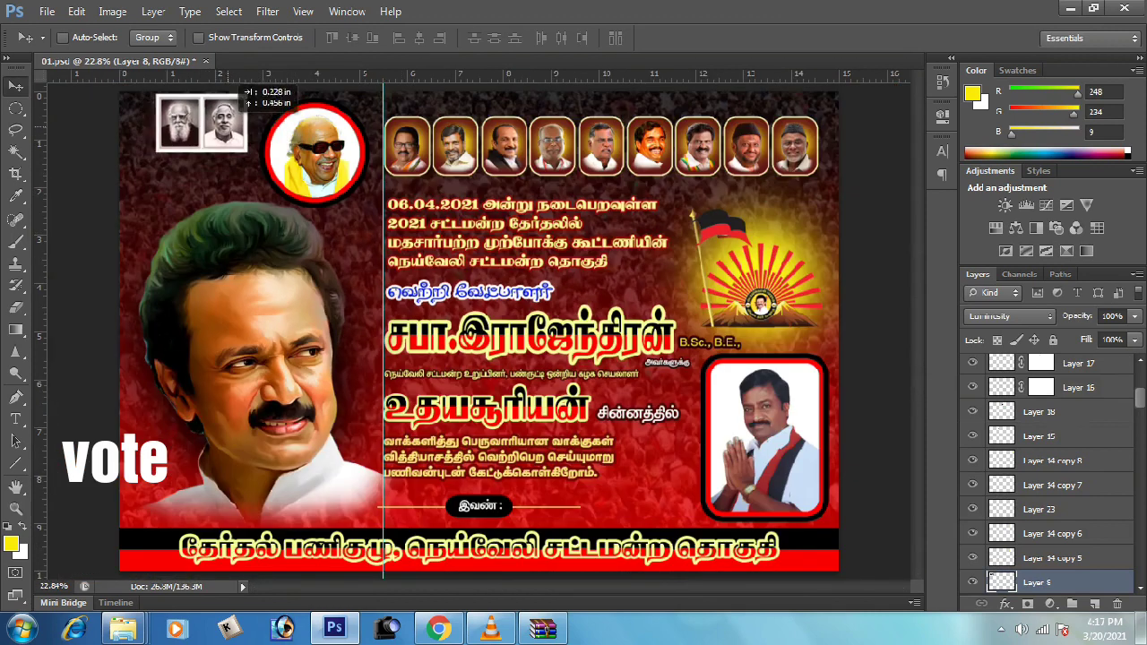
scroll(1048, 475, down, 1)
scroll(1048, 475, down, 2)
scroll(1049, 475, down, 1)
drag(221, 106, 219, 111)
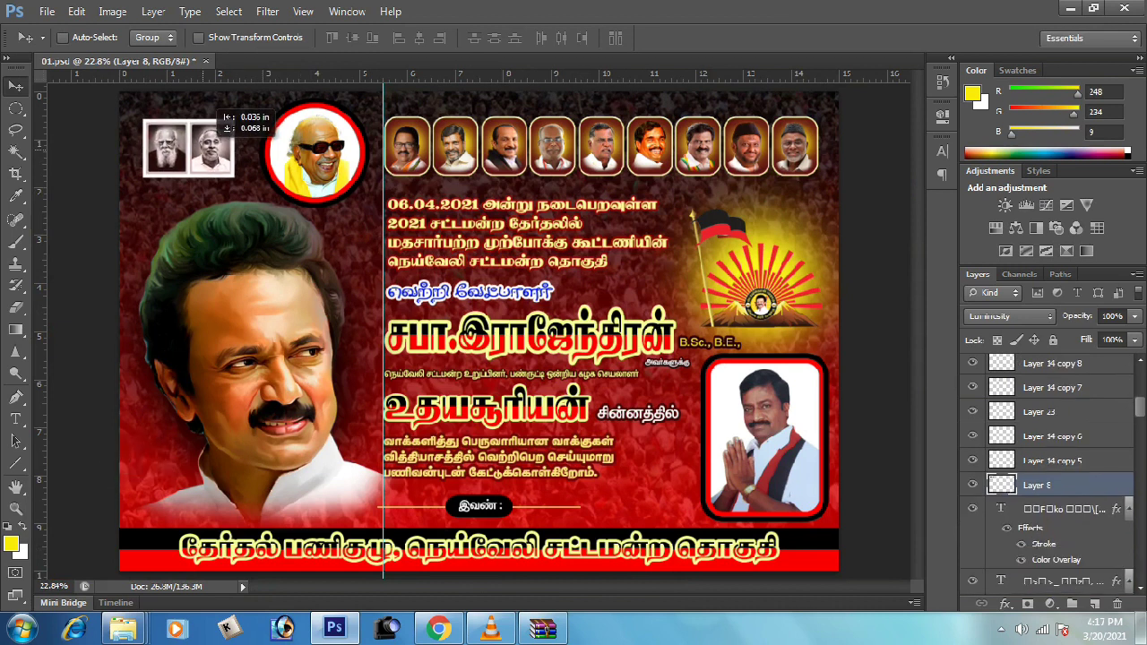
drag(251, 358, 262, 337)
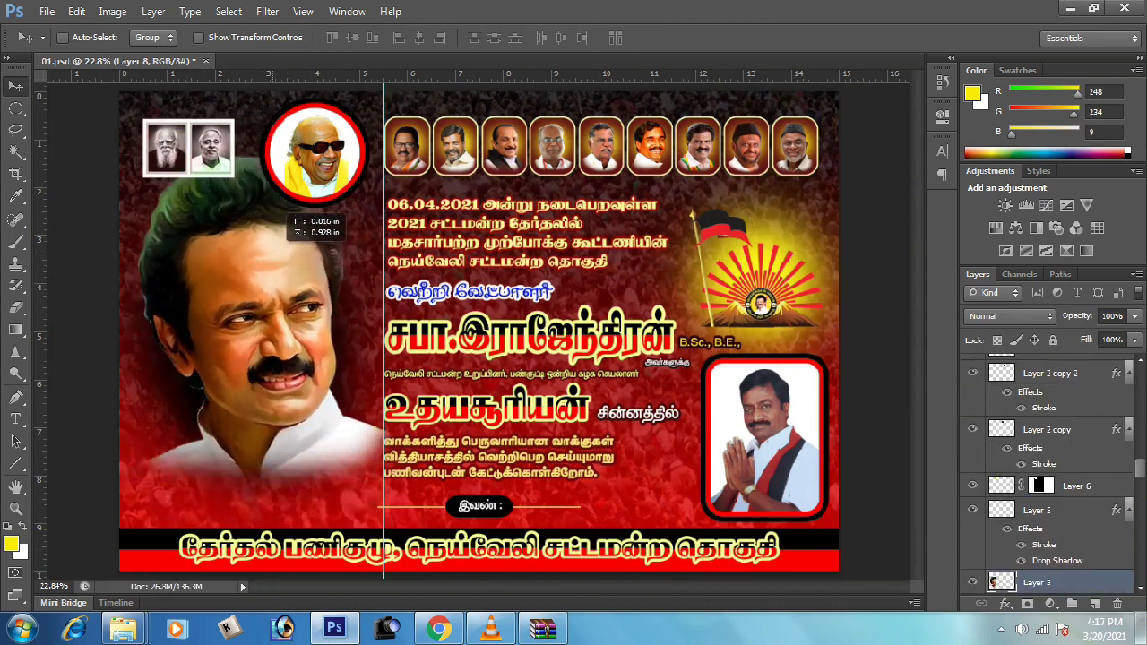
key(ctrl+z)
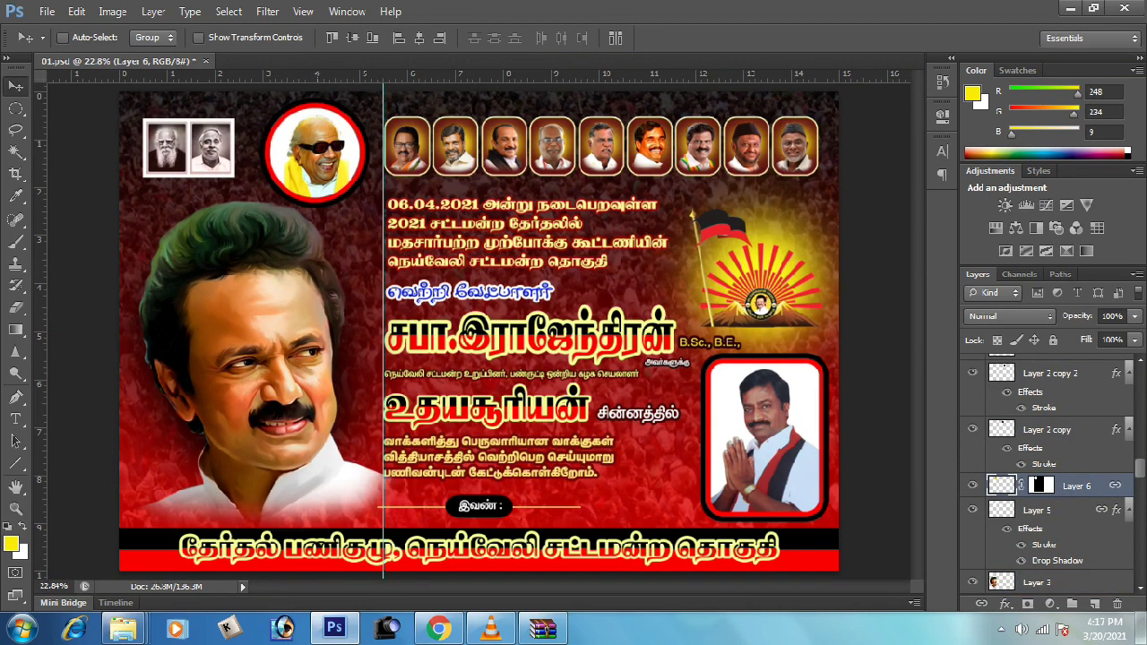
Shift the circular portrait slightly up and right, and add Layer 5 to the selection
key(Left)
click(563, 247)
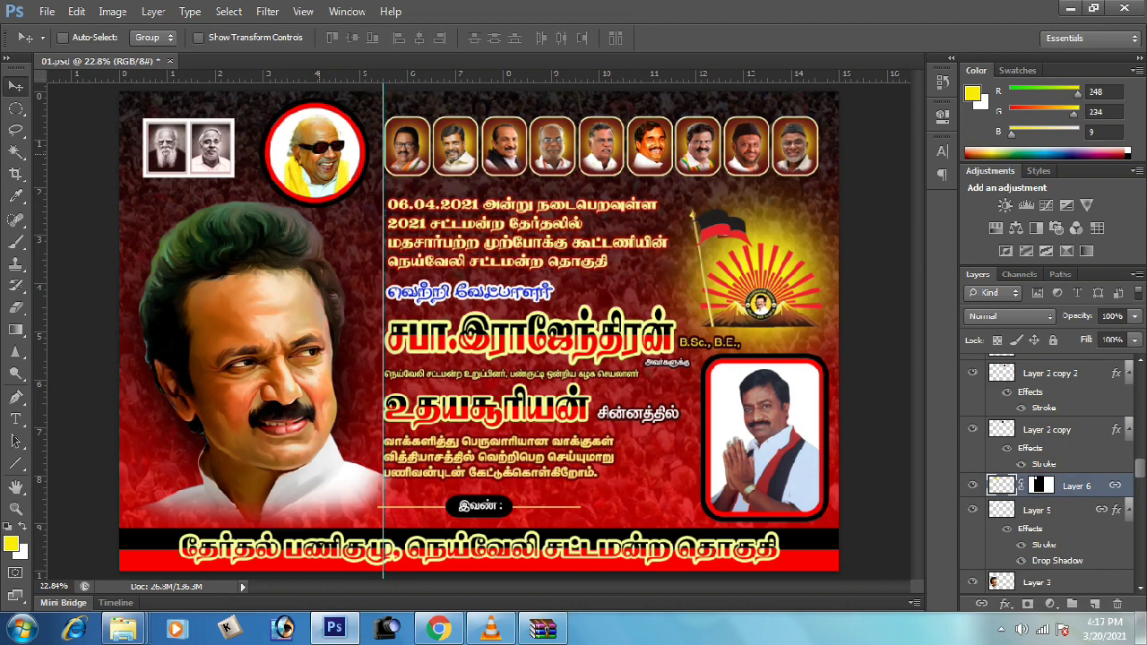
mouse_move(335, 133)
mouse_down()
mouse_move(349, 128)
mouse_move(336, 134)
mouse_up()
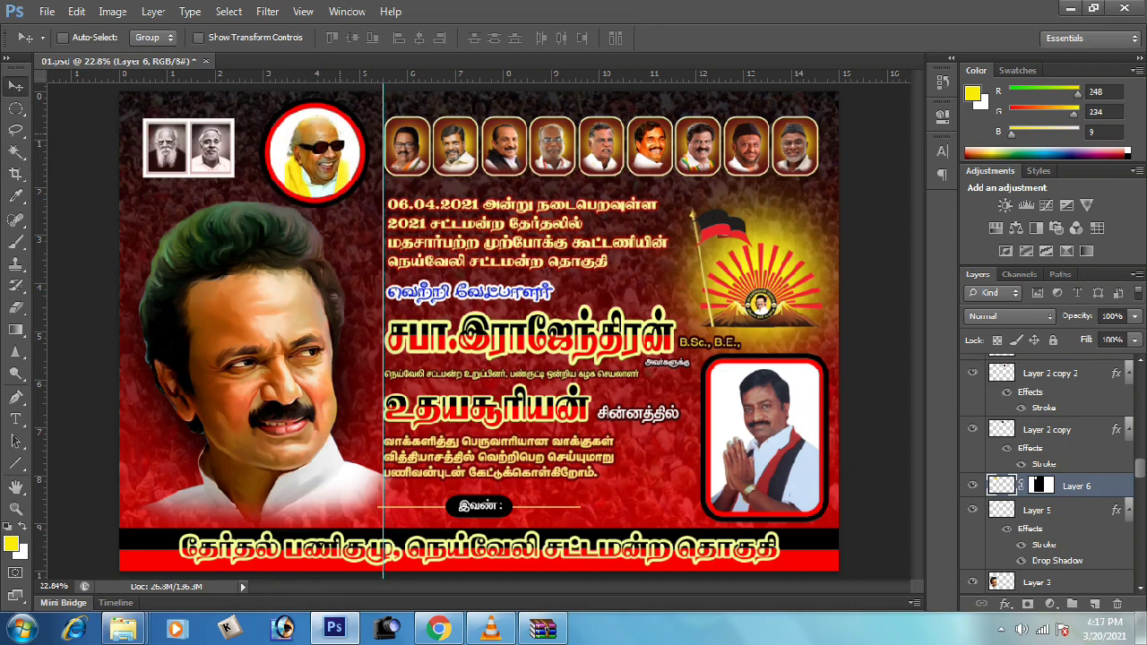
ctrl+click(1057, 510)
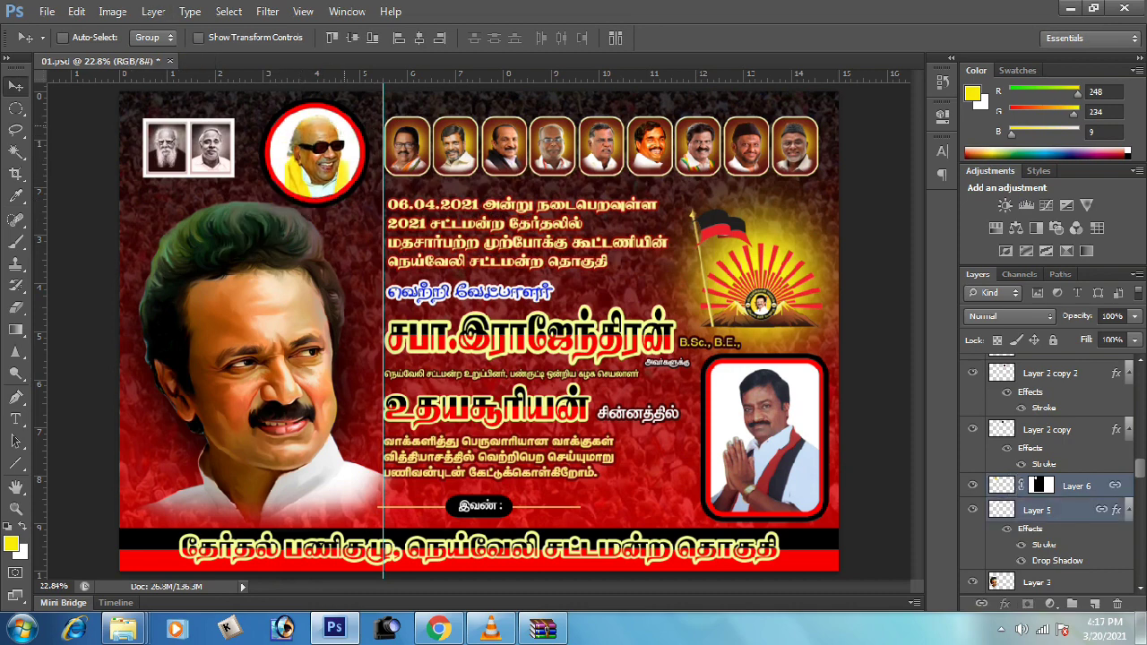
scroll(539, 479, up, 2)
Trial-move the candidate's name and உதயசூரியன் text layers, undoing the move
scroll(540, 479, up, 2)
scroll(540, 479, up, 1)
scroll(539, 478, up, 1)
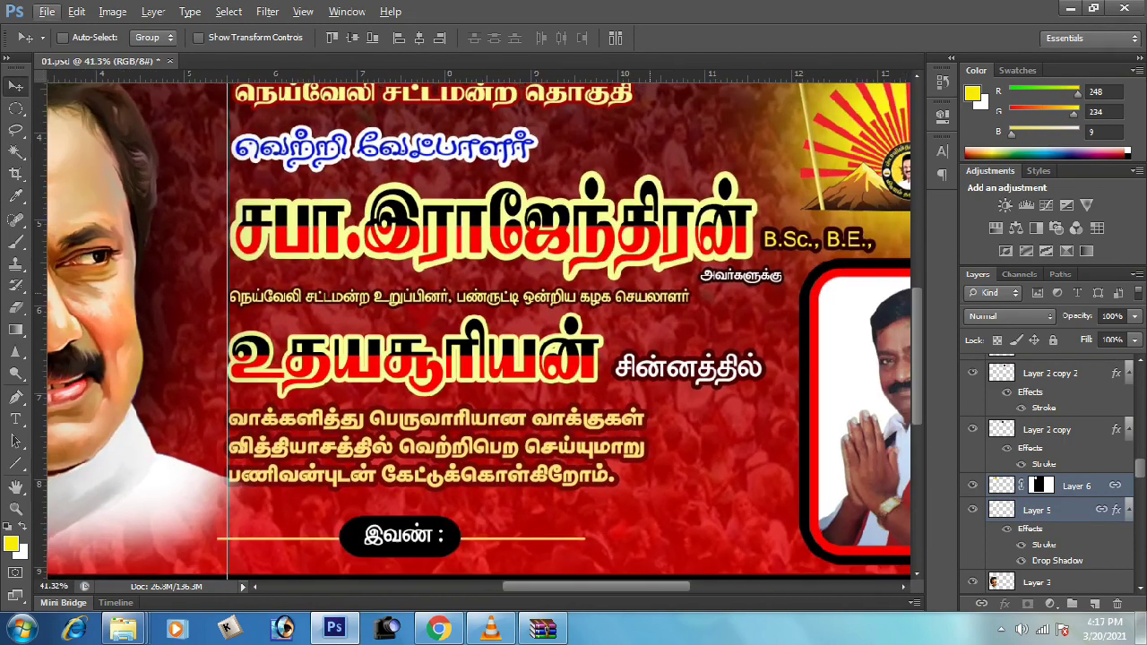
ctrl+click(492, 224)
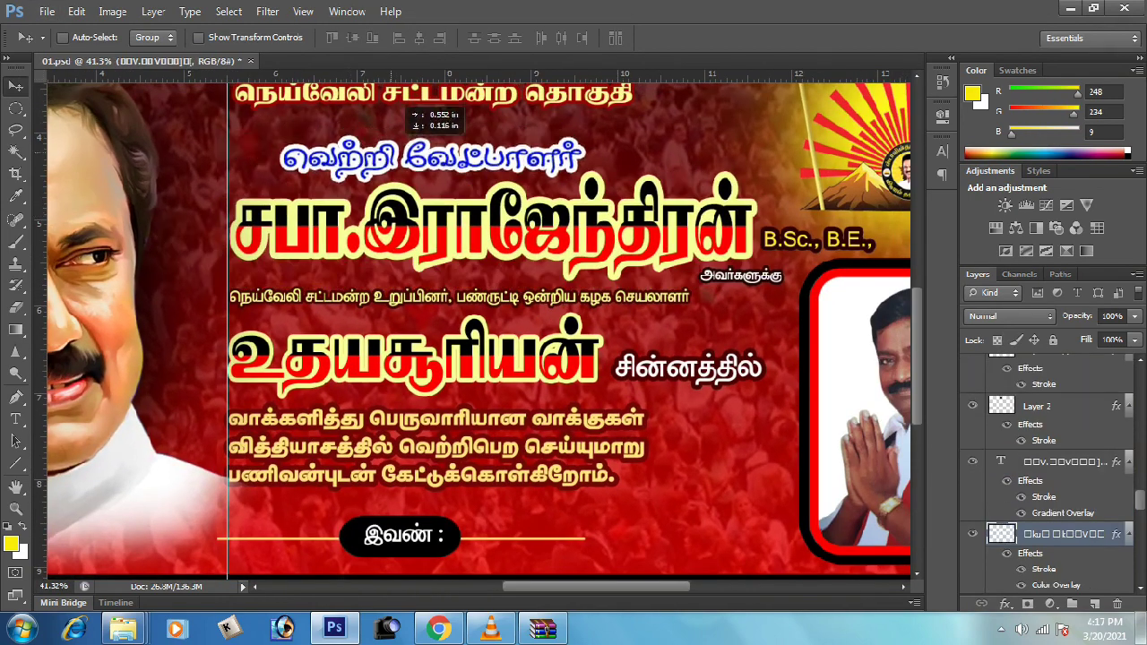
drag(412, 359, 609, 336)
key(ctrl+z)
ctrl+click(430, 444)
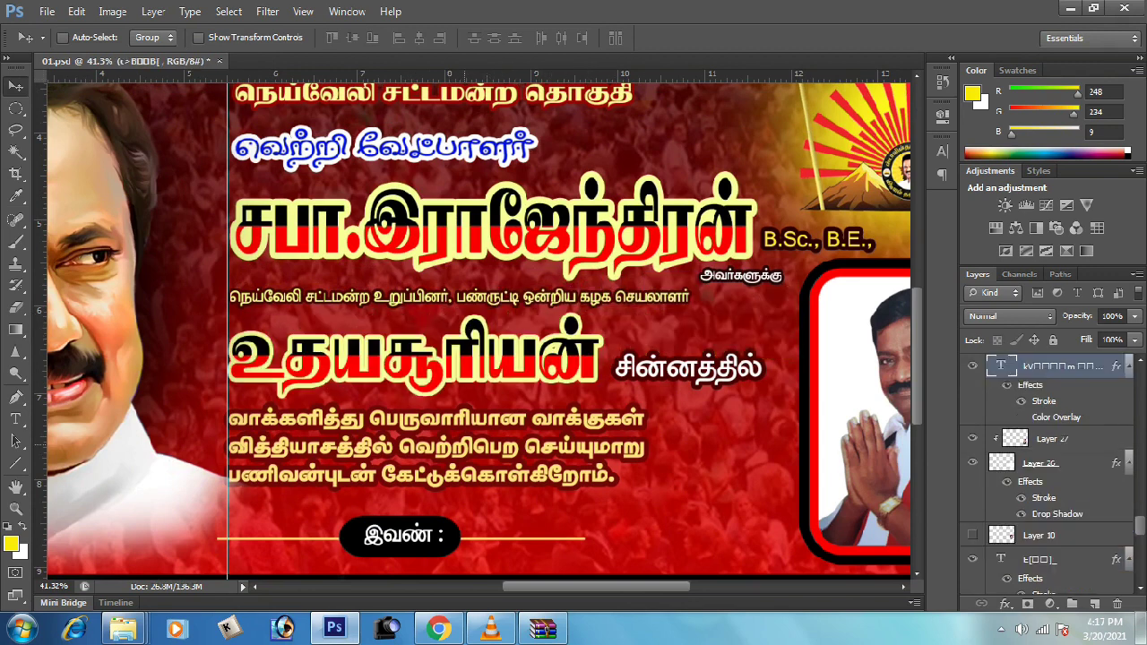
Shift the candidate photo left, delete it from its frame, then restore it
mouse_move(896, 377)
mouse_down()
mouse_move(648, 395)
mouse_move(673, 390)
mouse_up()
key(Delete)
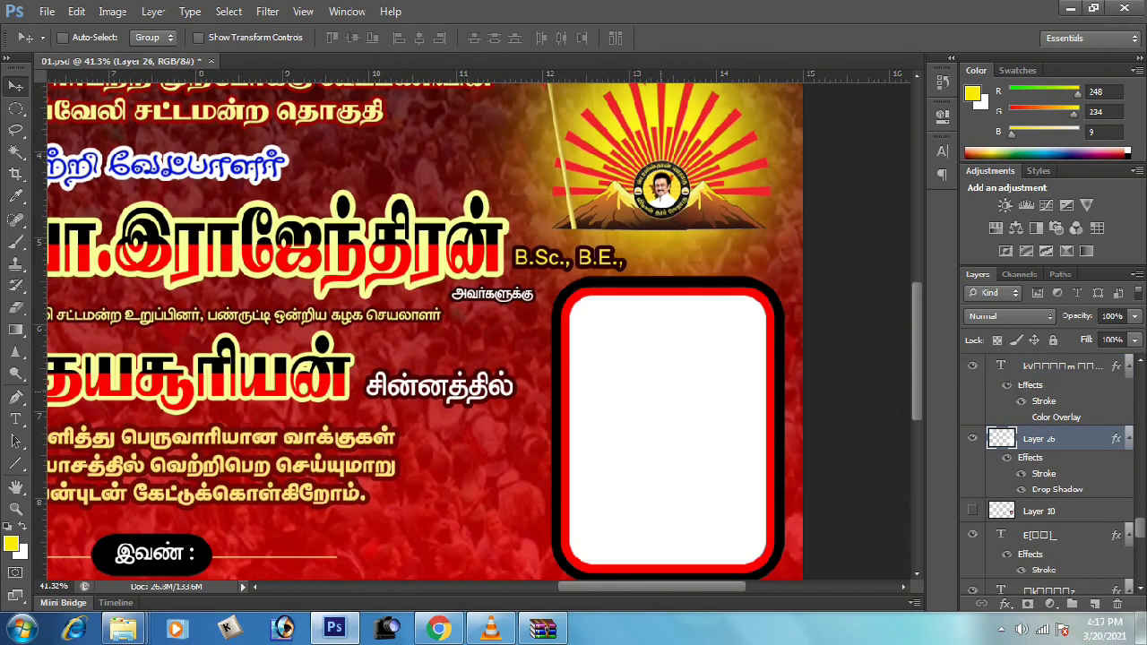
drag(681, 367, 667, 359)
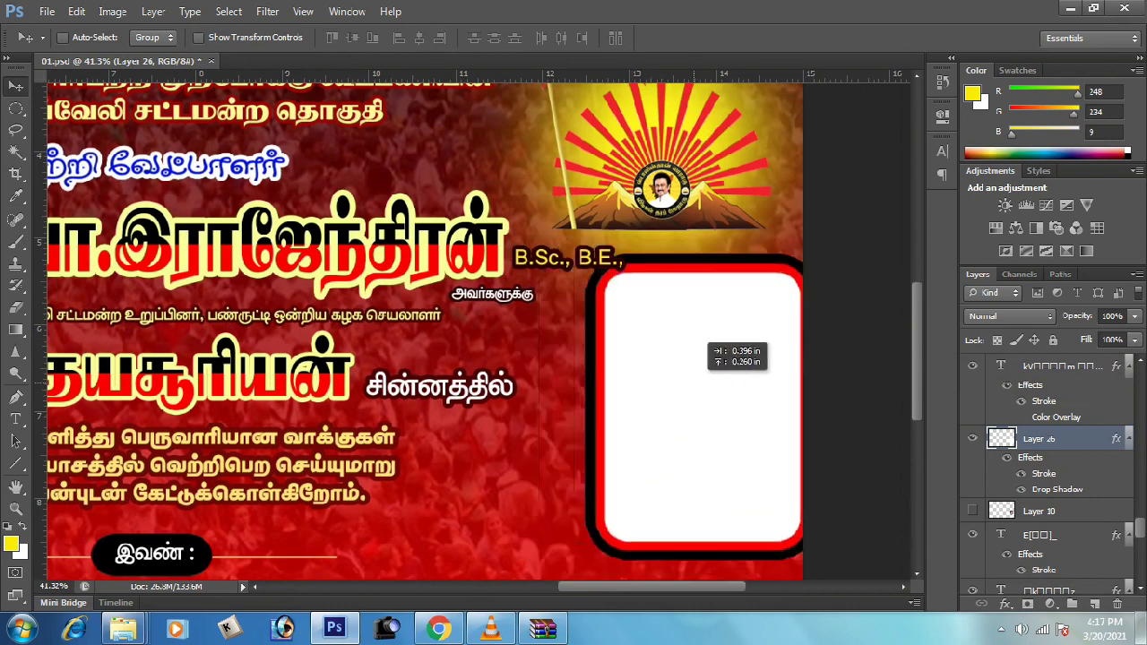
key(ctrl+z)
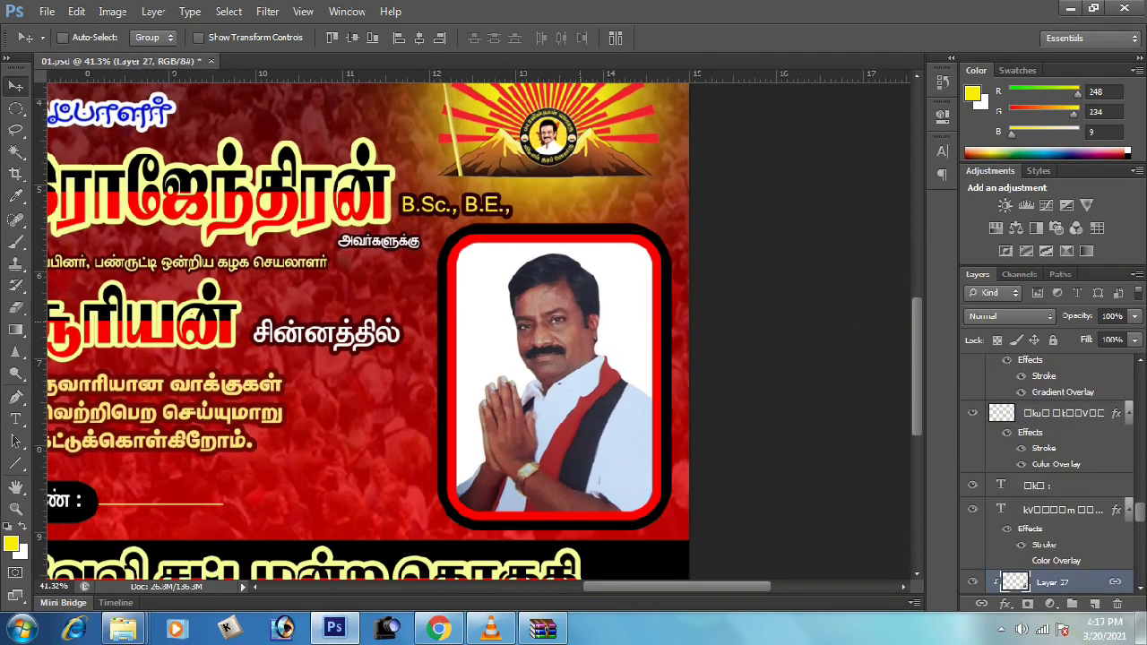
Apply Levels to the candidate photo with black input 25 and white input 220
key(ctrl+l)
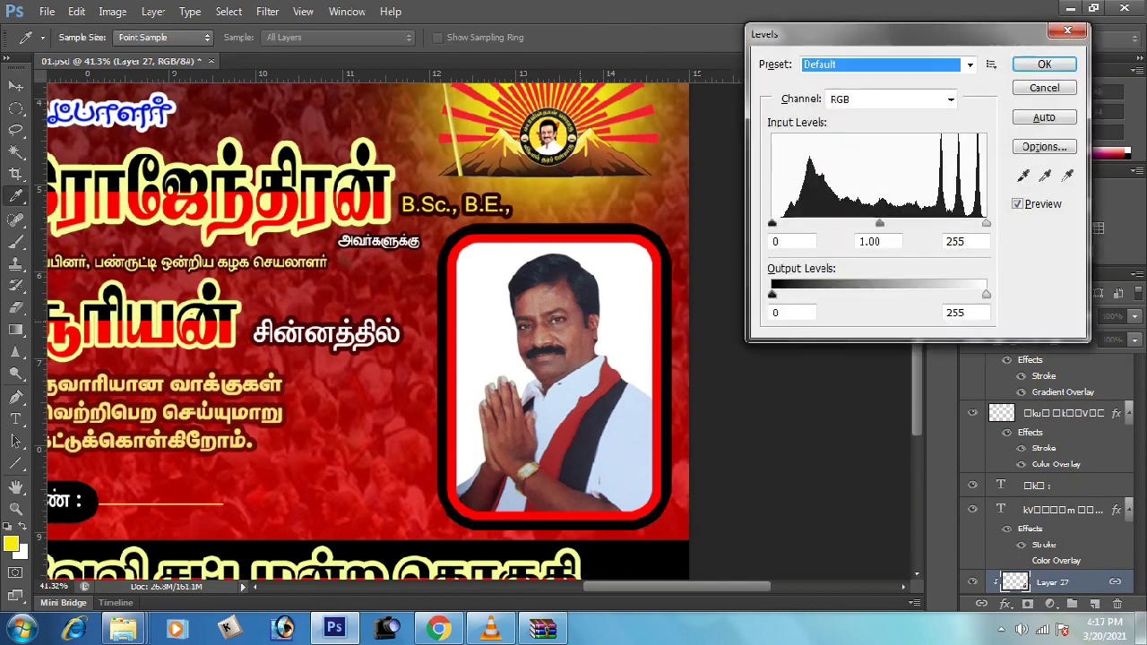
key(Tab)
key(Tab)
key(Tab)
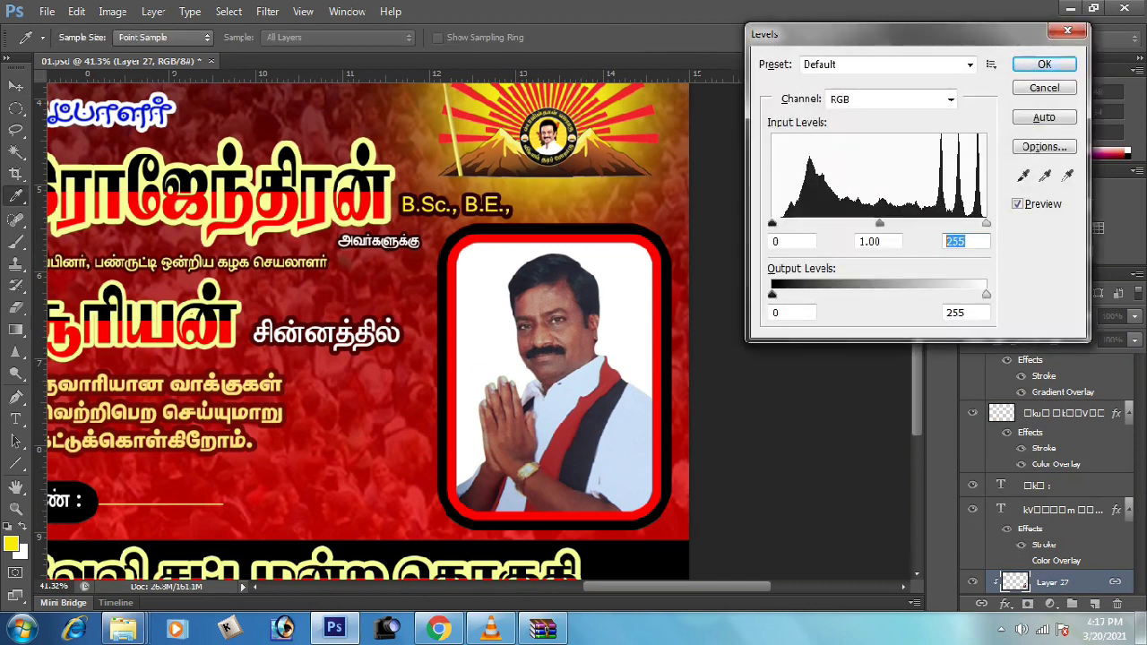
text(20)
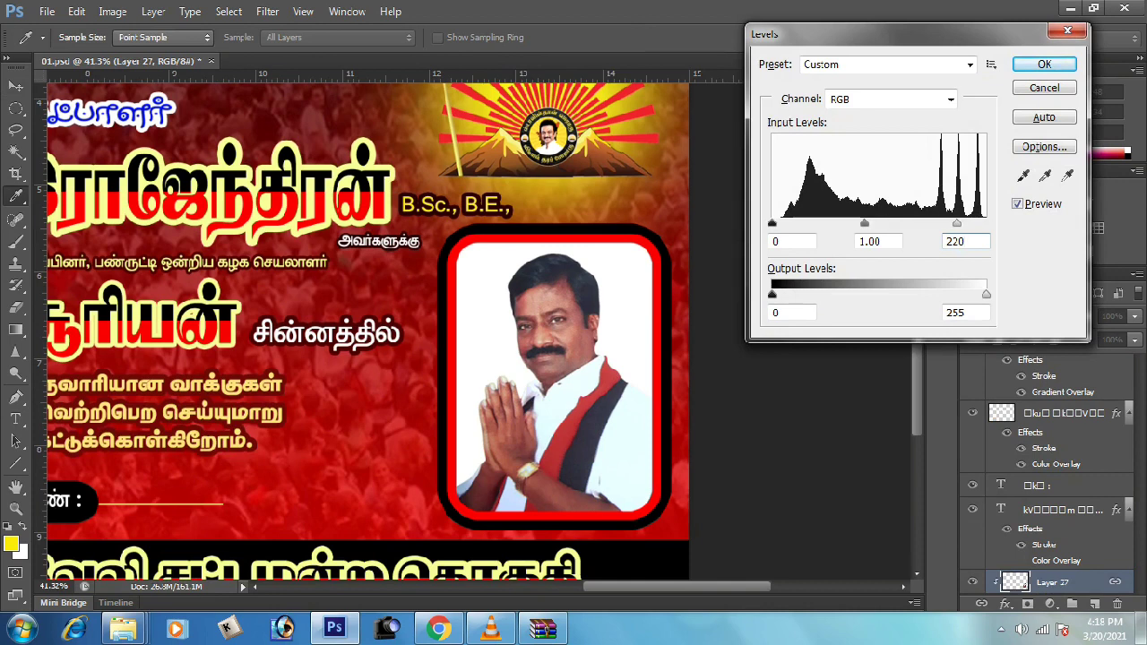
key(shift+Tab)
key(shift+Tab)
text(25)
key(Return)
key(v)
key(ctrl+z)
key(ctrl+z)
Paste the circular logo and trial-move it and the sun-and-flag graphic, undoing both moves
scroll(367, 332, up, 3)
scroll(368, 332, up, 2)
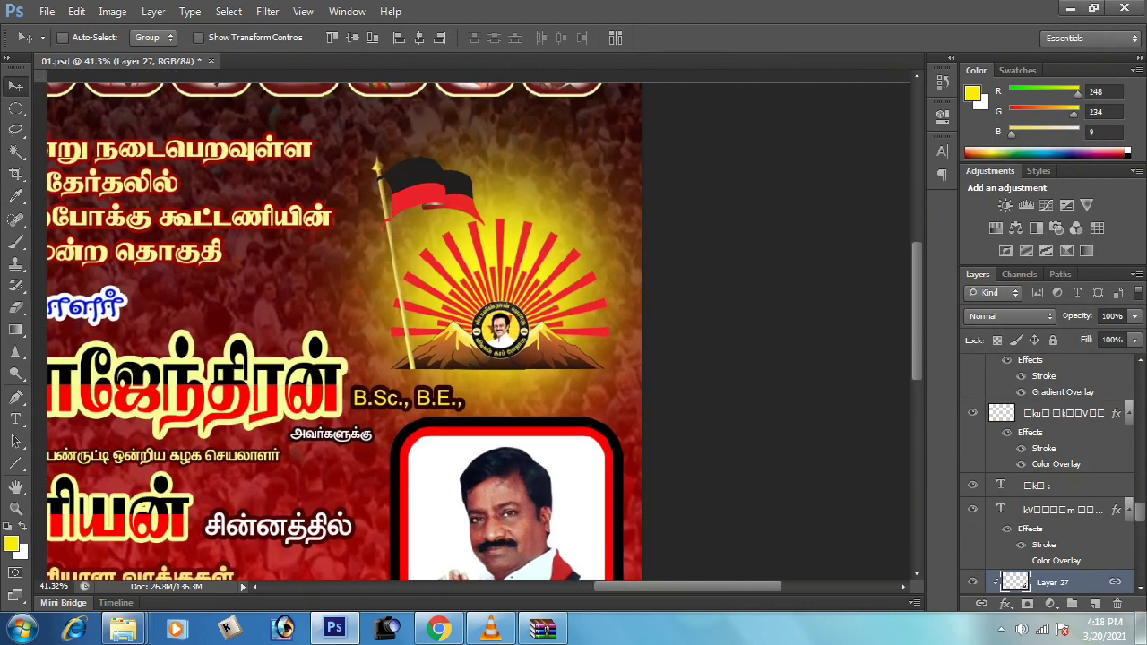
key(ctrl+v)
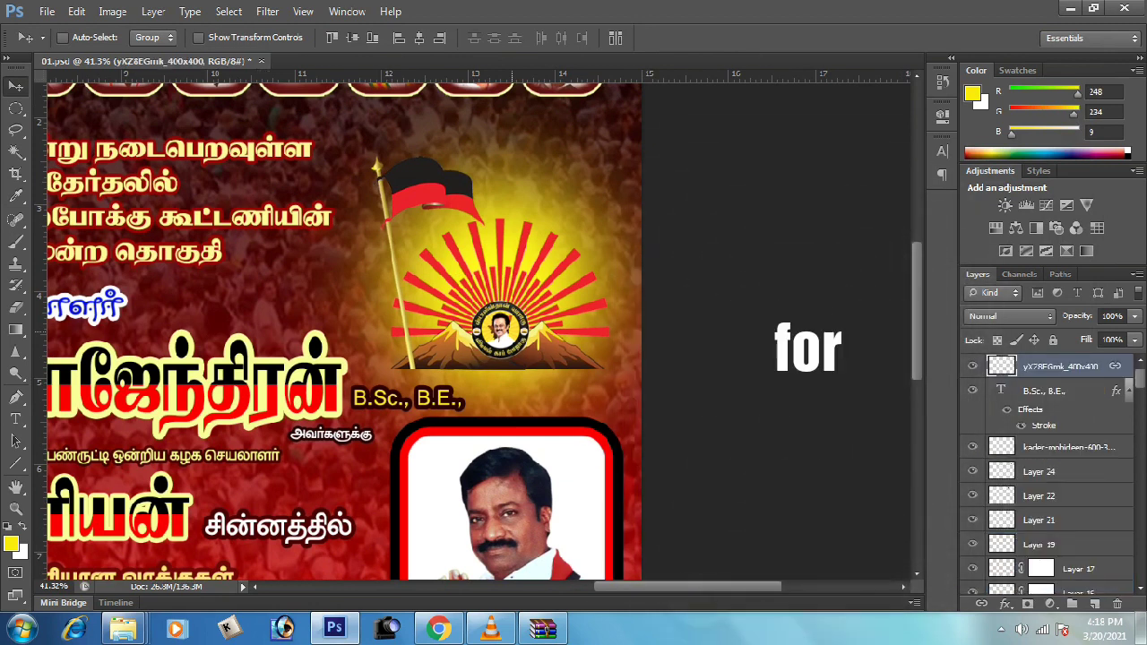
drag(511, 323, 358, 257)
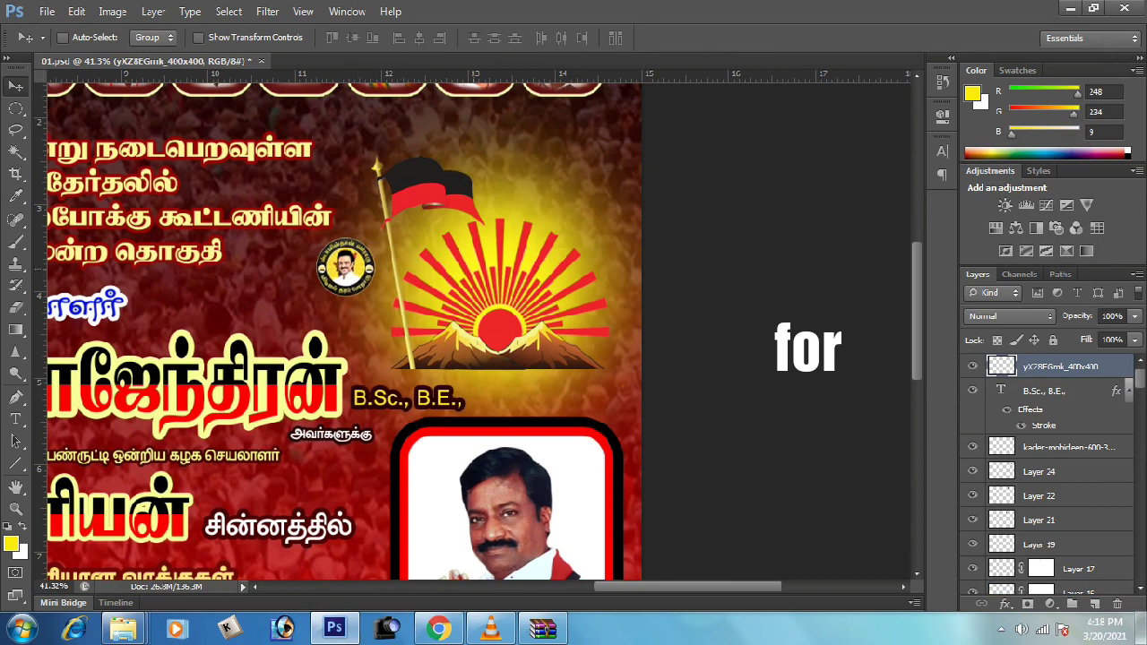
key(ctrl+z)
mouse_move(515, 260)
mouse_down()
mouse_move(554, 219)
mouse_move(516, 255)
mouse_up()
key(alt+shift+period)
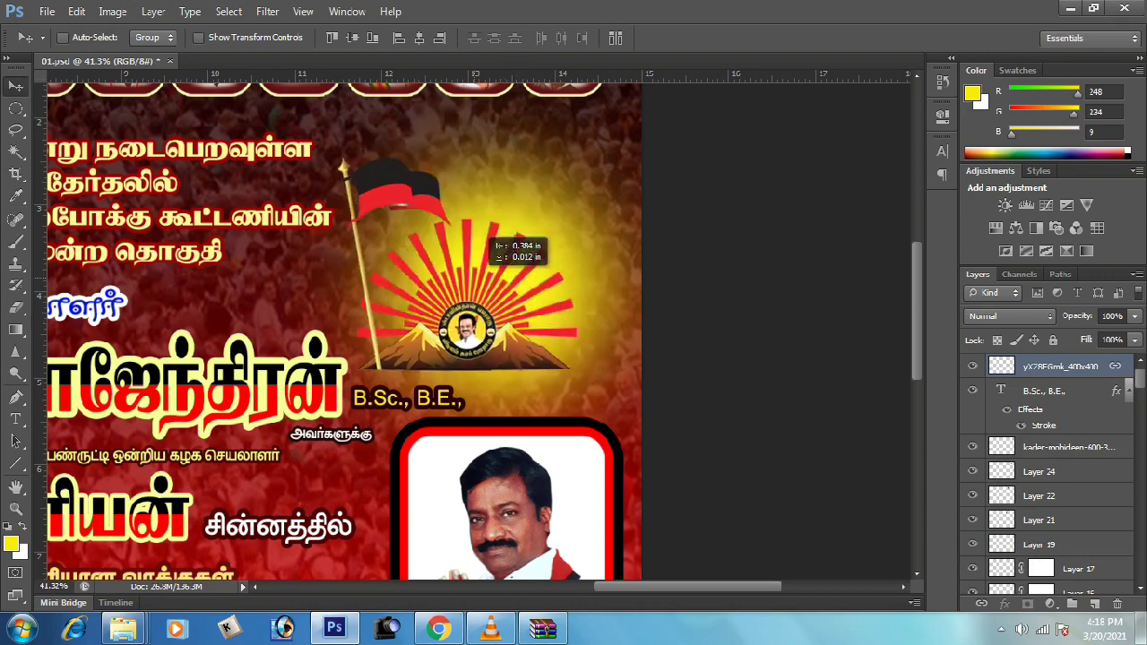
Bring the leader photo row into view with rulers shown, and reposition the logo over the sun
drag(502, 269, 471, 372)
key(ctrl+r)
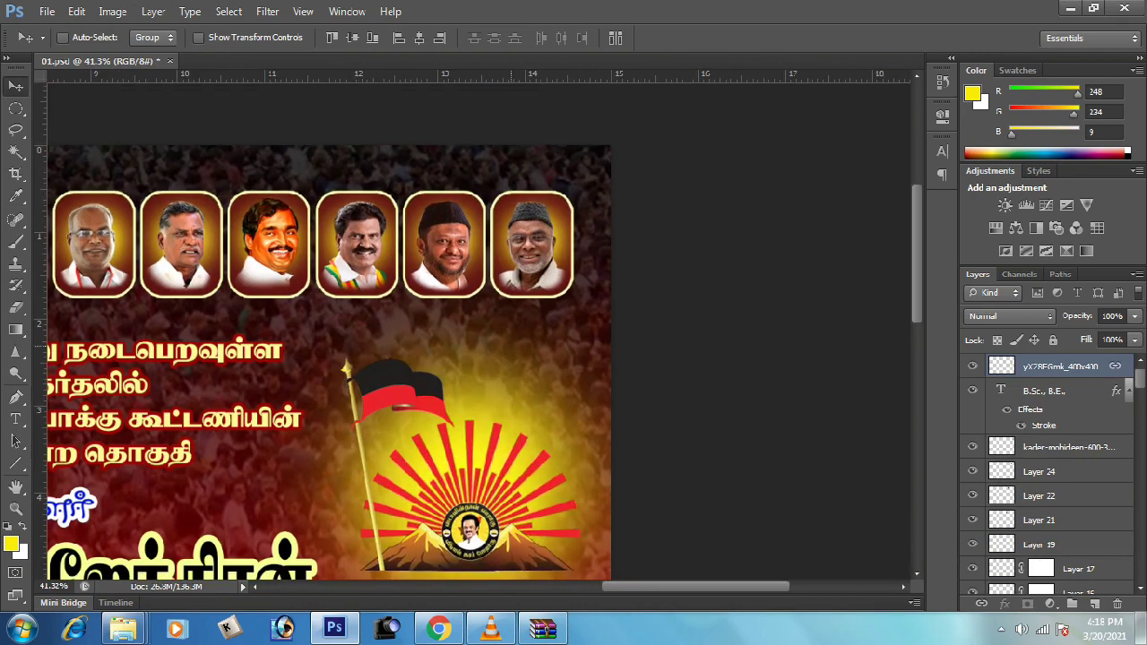
scroll(322, 322, down, 3)
drag(466, 359, 439, 368)
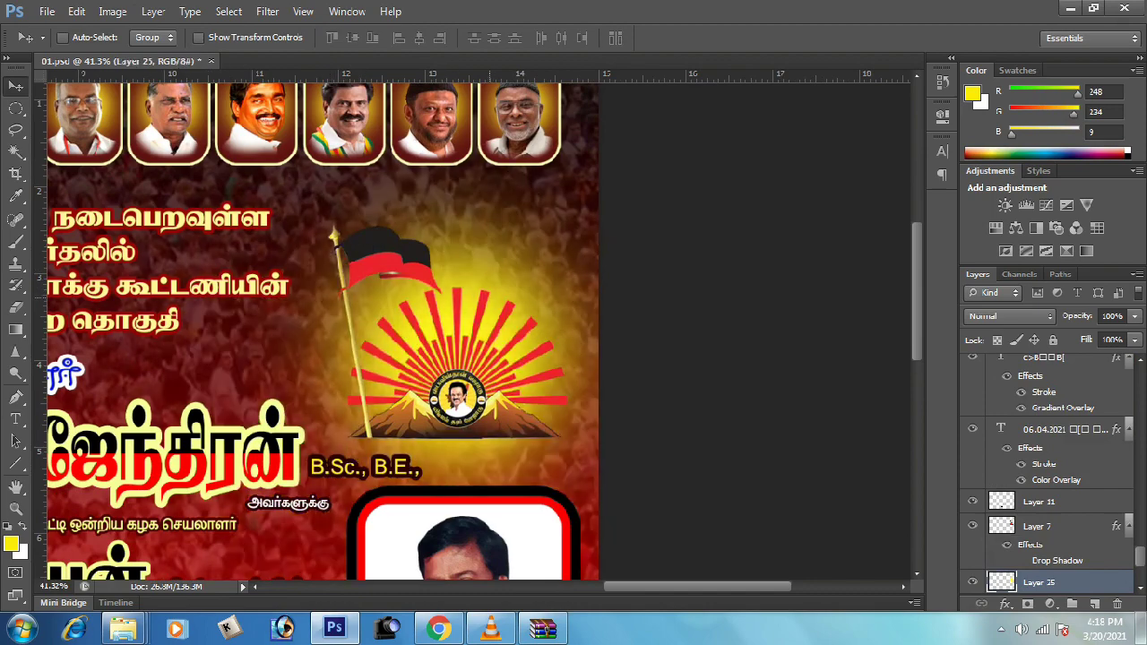
drag(448, 296, 851, 368)
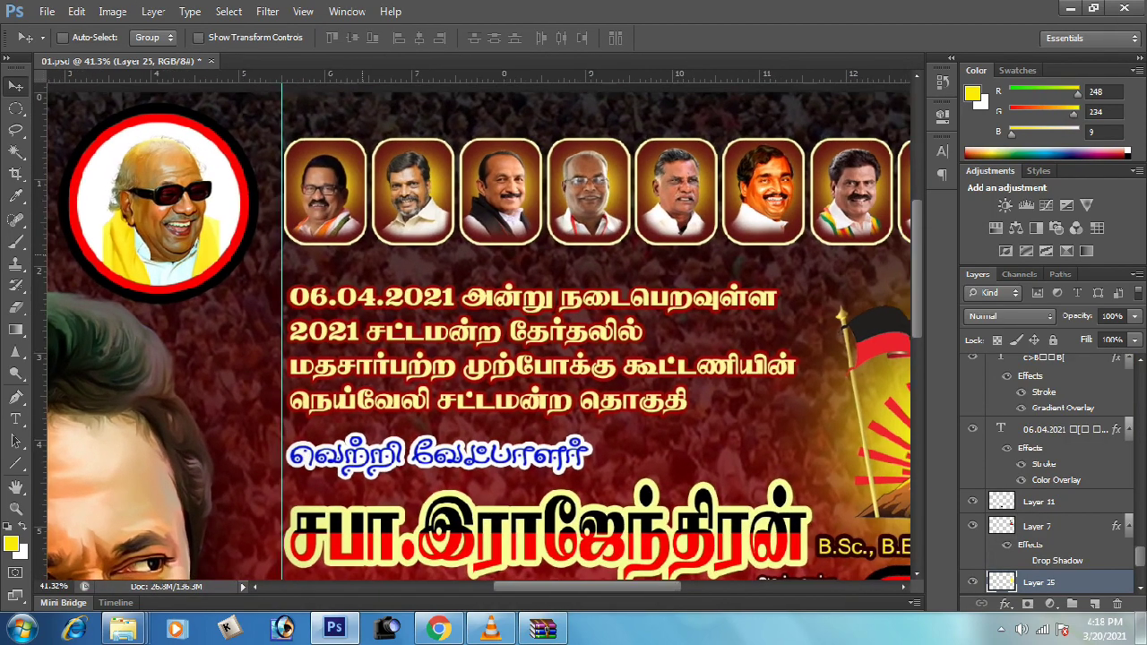
key(ctrl+r)
Move a yellow glow onto the first portrait and raise the top-row portraits above their frames
mouse_move(309, 179)
mouse_down()
mouse_move(363, 177)
mouse_move(330, 179)
mouse_move(285, 285)
mouse_up()
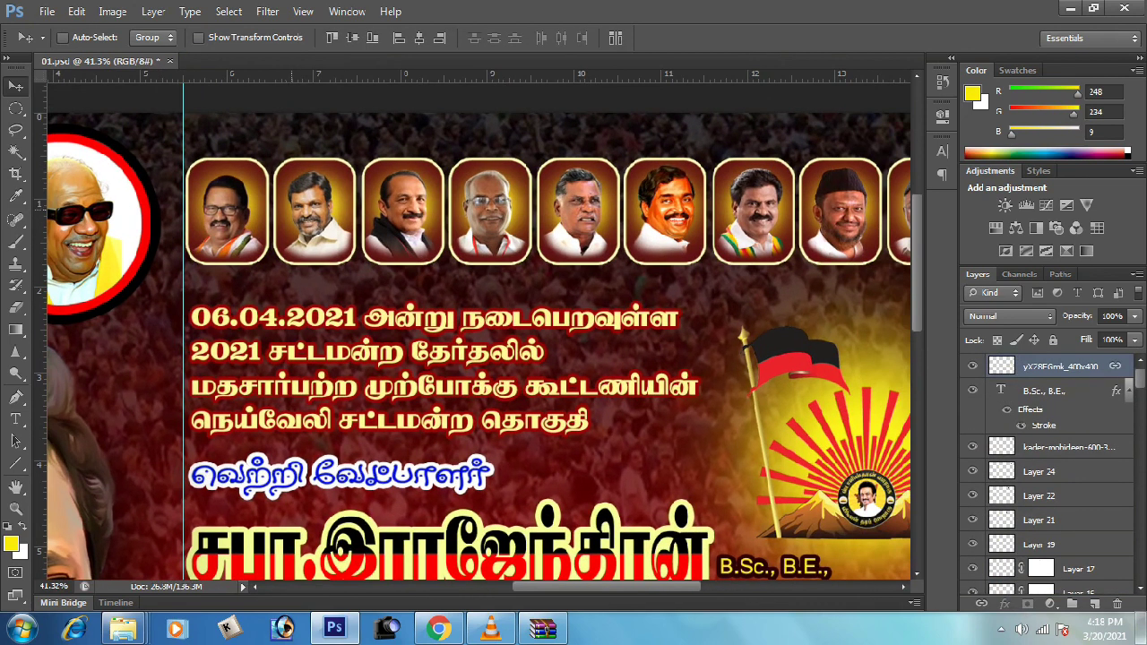
mouse_move(285, 285)
mouse_down()
mouse_move(334, 197)
mouse_move(314, 157)
mouse_up()
mouse_move(406, 166)
mouse_down()
mouse_move(367, 145)
mouse_move(408, 135)
mouse_up()
drag(489, 201, 488, 175)
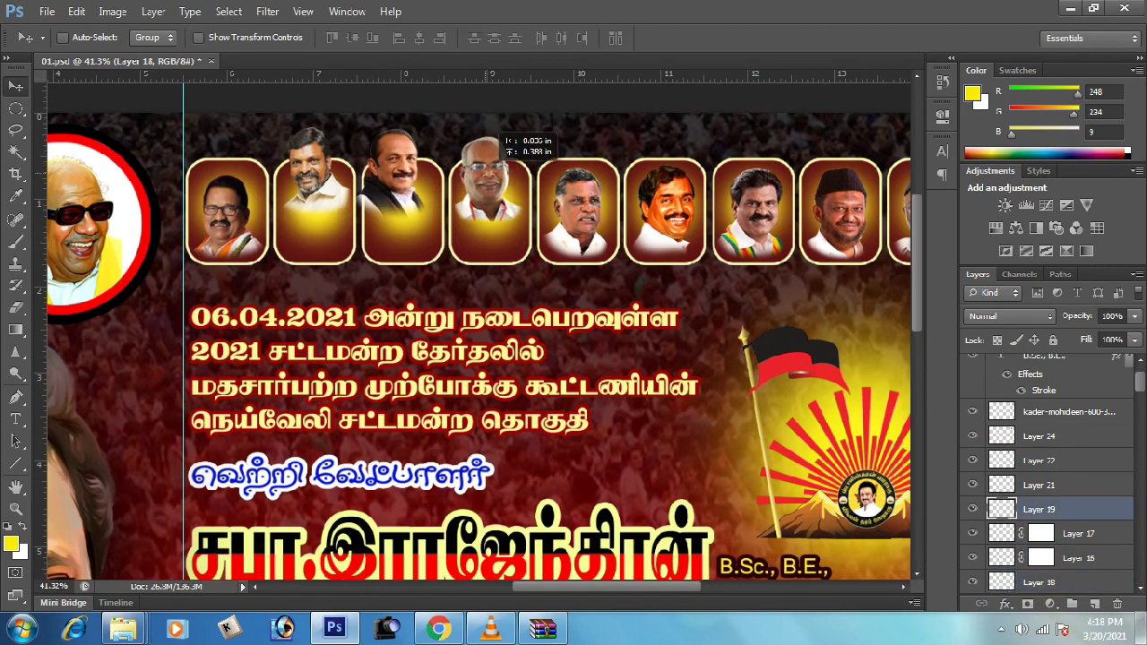
drag(578, 202, 580, 161)
drag(664, 220, 664, 190)
drag(538, 358, 372, 392)
drag(587, 231, 589, 199)
drag(699, 204, 702, 171)
Move the remaining yellow glow layers lower, down toward the text
drag(537, 359, 638, 414)
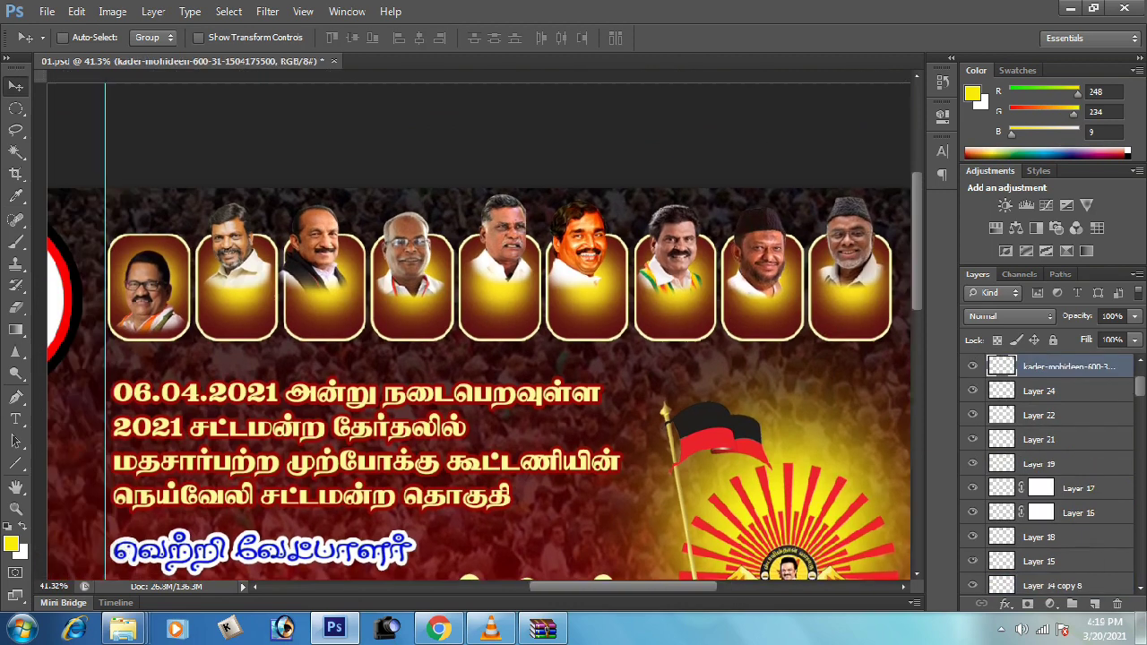
drag(618, 300, 592, 425)
drag(530, 301, 519, 417)
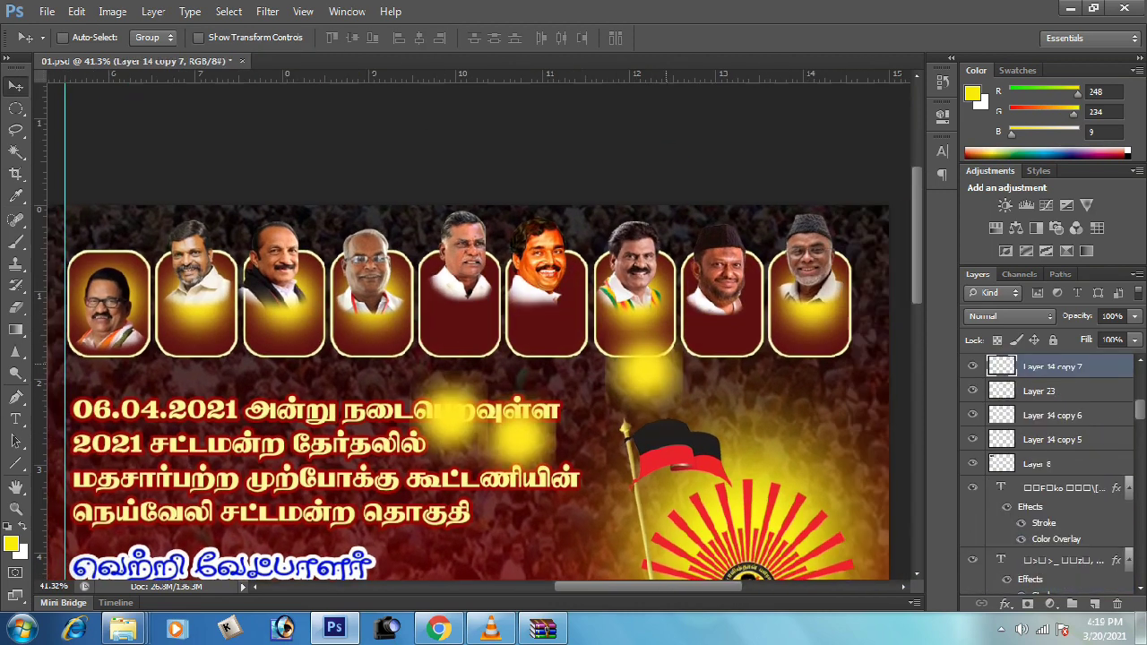
mouse_move(636, 313)
mouse_down()
mouse_move(564, 371)
mouse_move(710, 355)
mouse_up()
ctrl+click(143, 313)
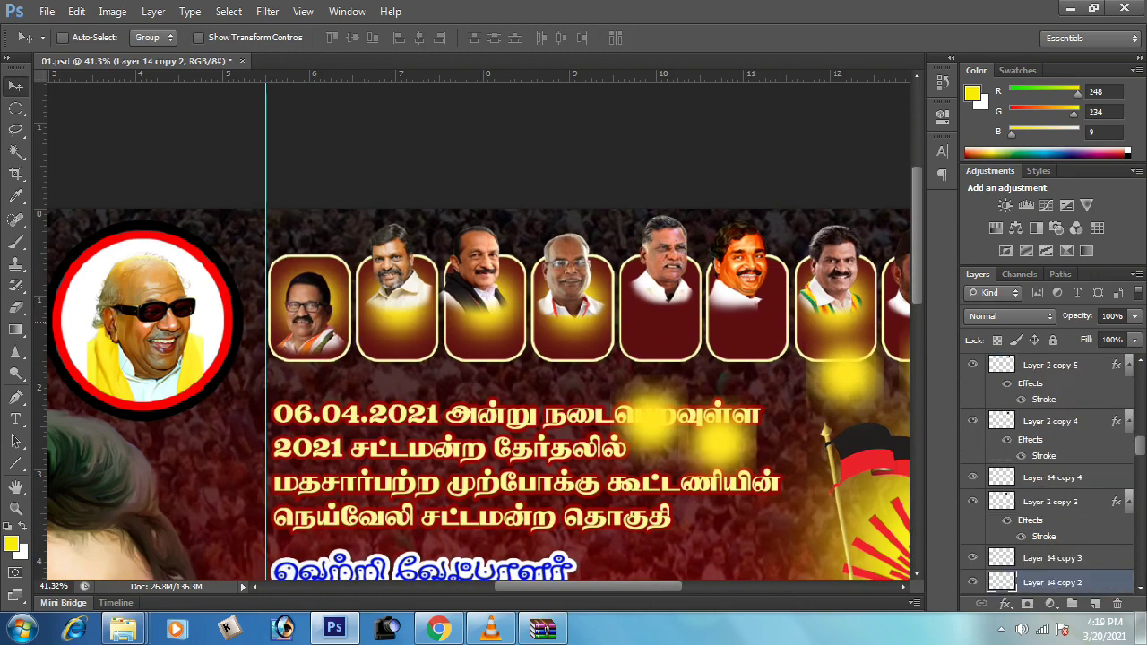
Recolour the selected glow to magenta with Hue/Saturation
key(ctrl+u)
drag(502, 216, 705, 205)
scroll(635, 429, down, 5)
scroll(635, 429, down, 5)
scroll(635, 428, down, 5)
scroll(636, 429, down, 5)
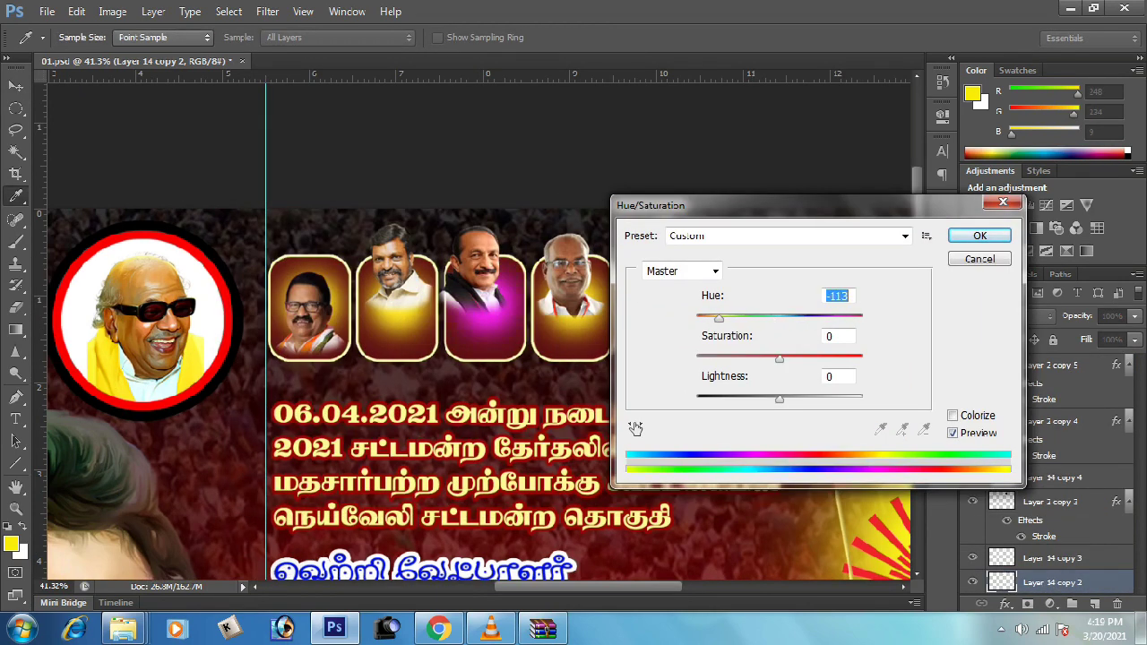
key(Return)
Recolour the glow behind the second portrait to blue
scroll(635, 428, right, 2)
ctrl+click(635, 428)
key(ctrl+u)
scroll(636, 428, up, 5)
scroll(635, 428, up, 5)
scroll(636, 428, up, 5)
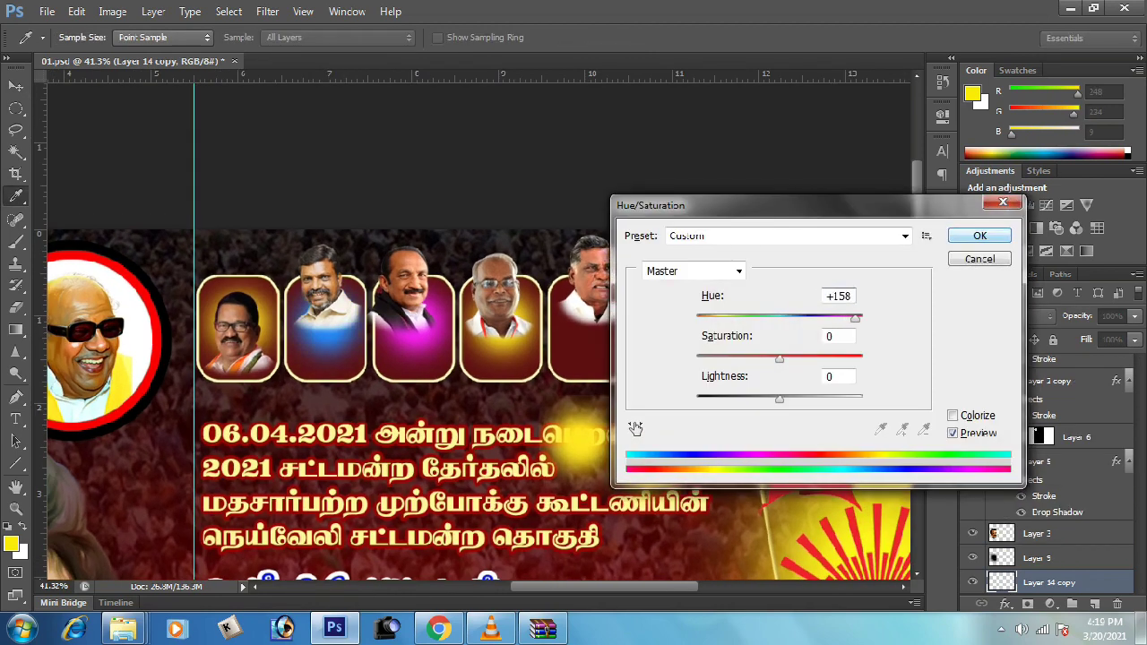
key(Return)
Recolour the next glow layer up to orange-red
key(ctrl+j)
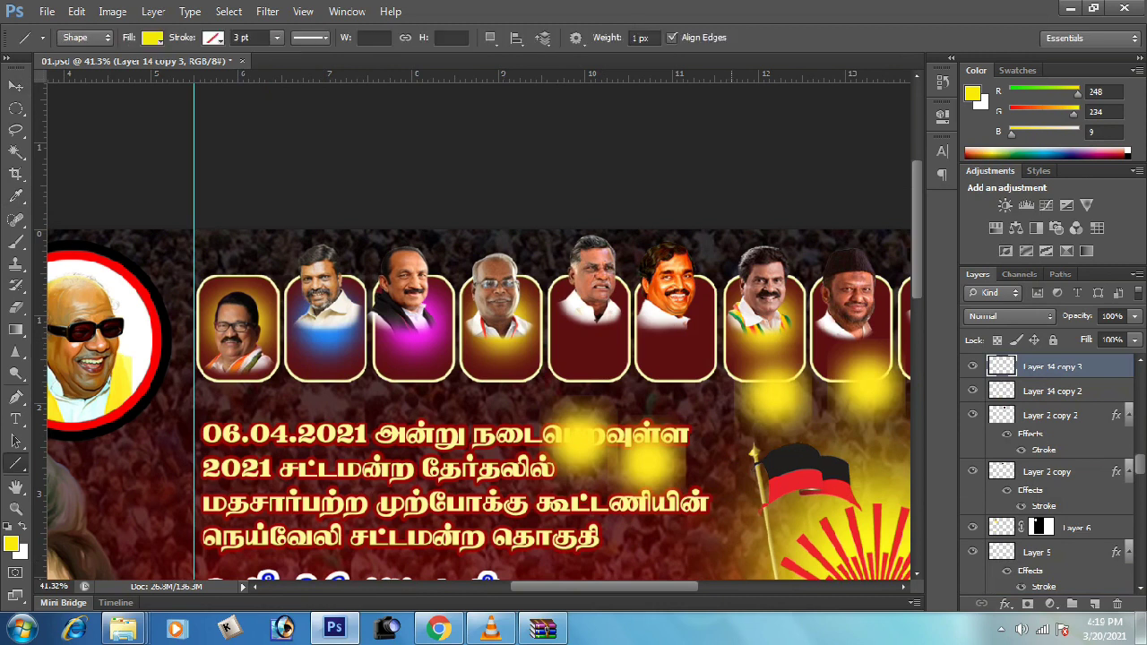
key(ctrl+u)
scroll(636, 428, down, 3)
scroll(635, 428, down, 3)
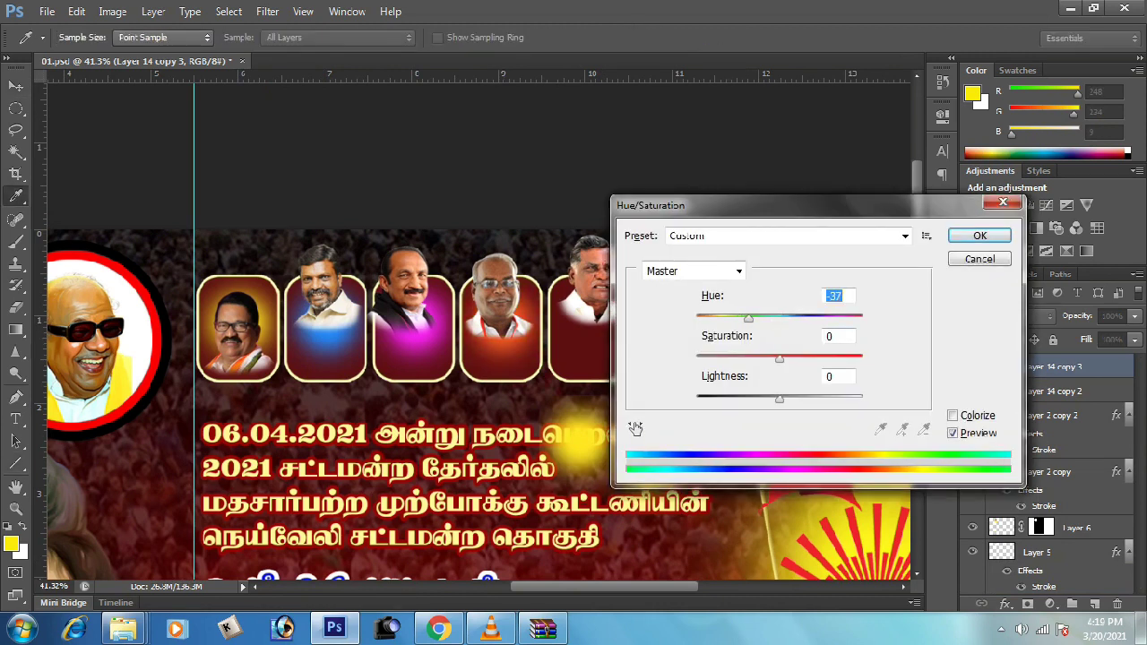
key(Return)
key(ctrl+0)
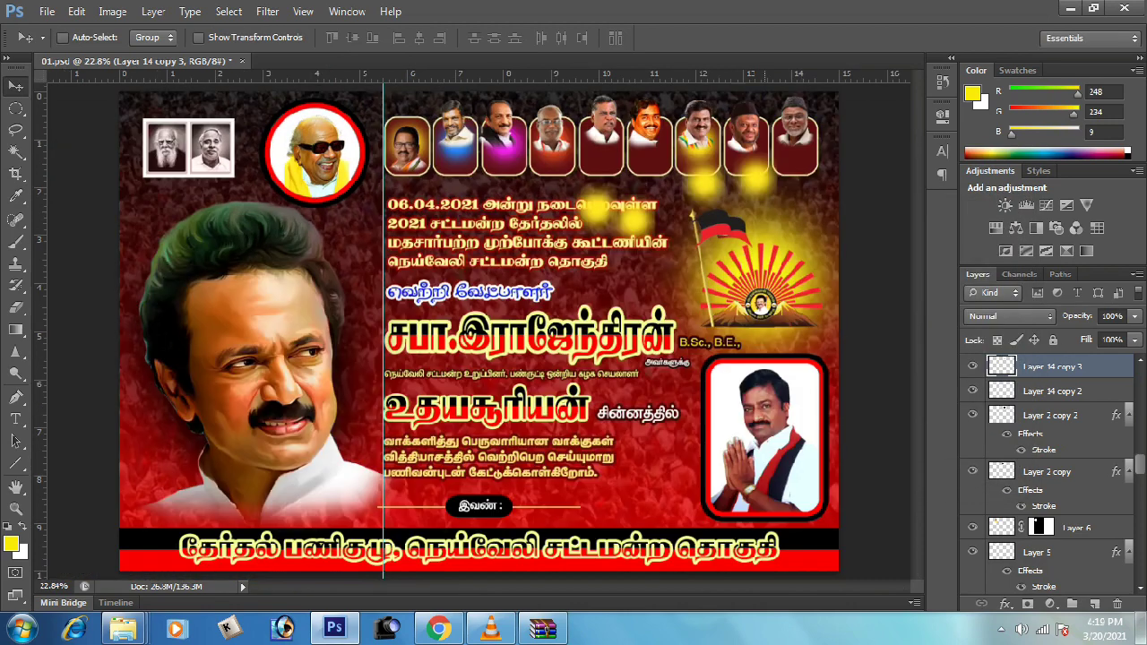
Step back through history to undo the glow recolouring and earlier portrait edits
key(ctrl+alt+z)
key(ctrl+alt+z)
key(ctrl+alt+z)
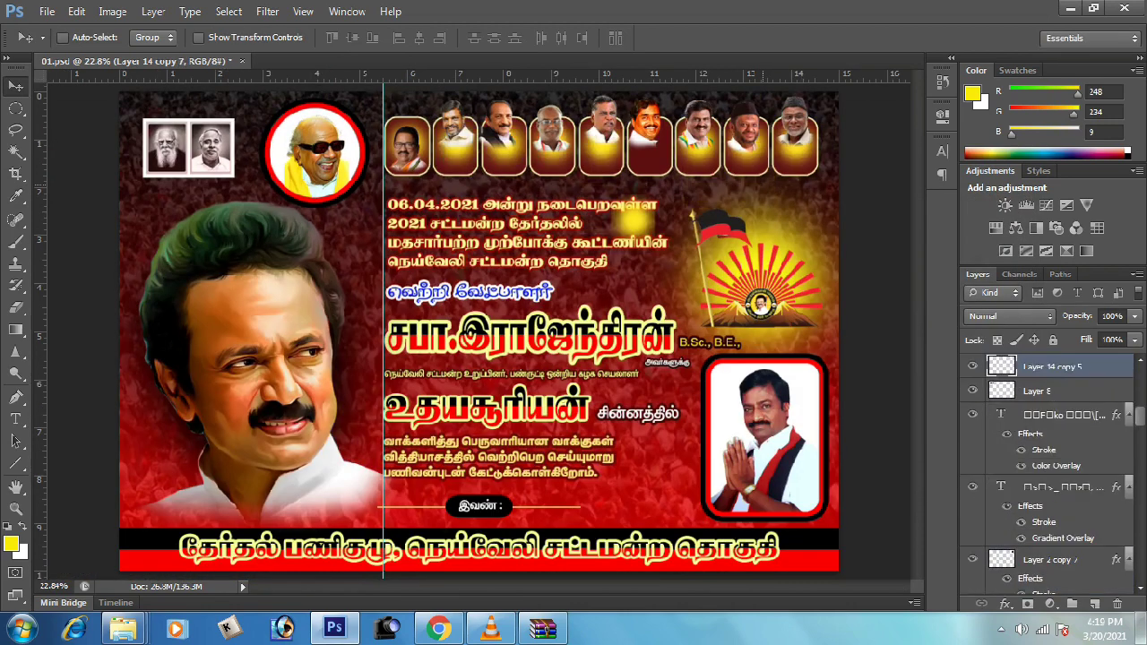
key(ctrl+alt+z)
key(ctrl+alt+z)
key(ctrl+alt+z)
key(ctrl+alt+z)
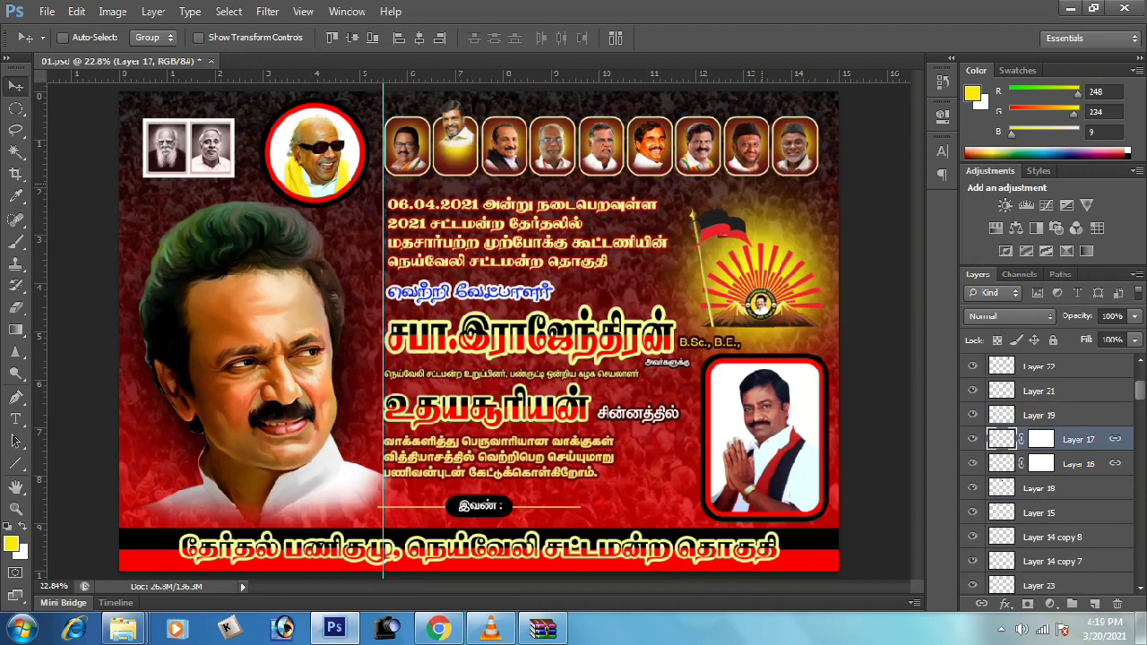
key(ctrl+alt+z)
key(ctrl+alt+z)
key(ctrl+alt+z)
key(ctrl+alt+z)
key(ctrl+alt+z)
key(ctrl+alt+z)
key(ctrl+alt+z)
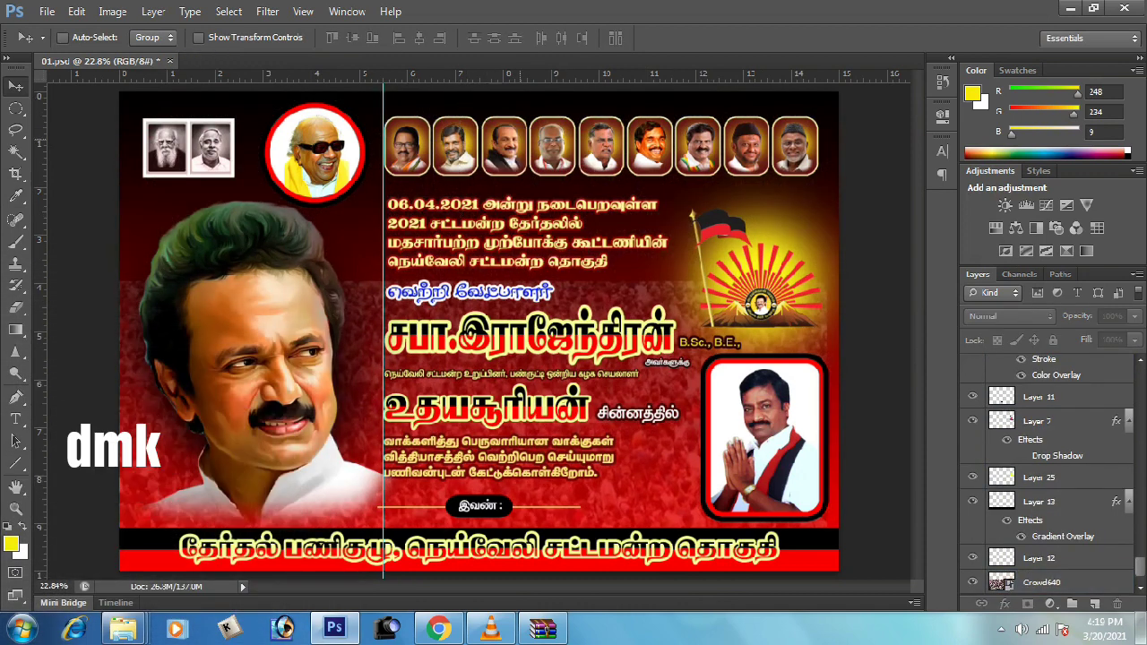
key(ctrl+alt+z)
key(ctrl+alt+z)
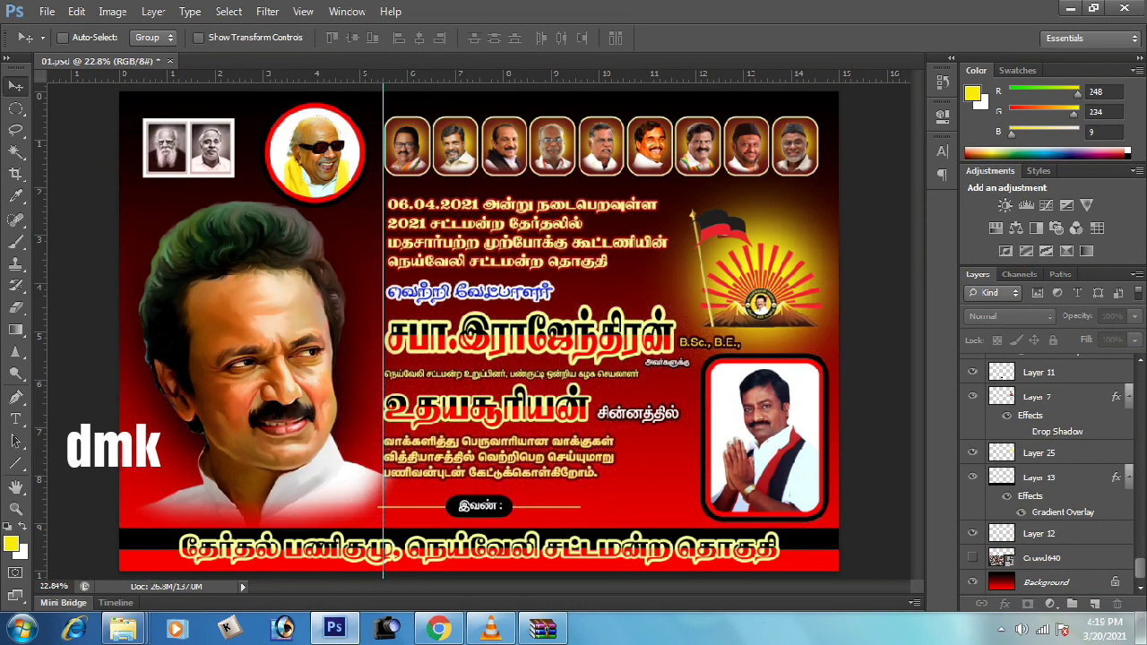
Show the Crowd640 crowd layer and shift it upward behind the poster
click(972, 558)
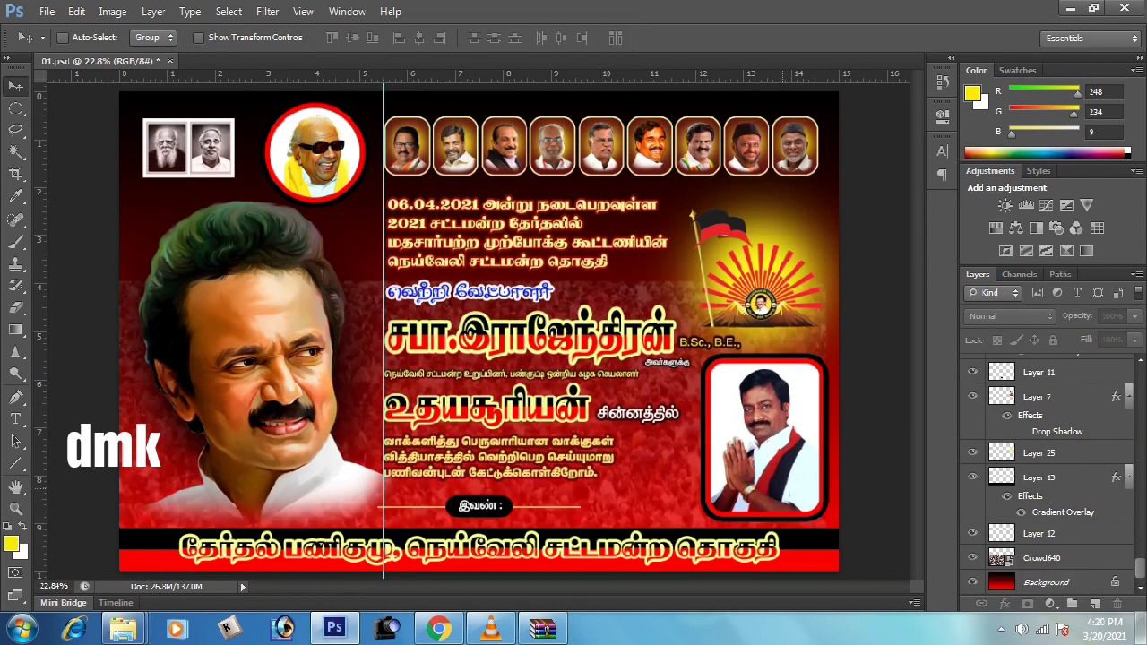
click(562, 247)
click(1042, 557)
drag(705, 390, 714, 207)
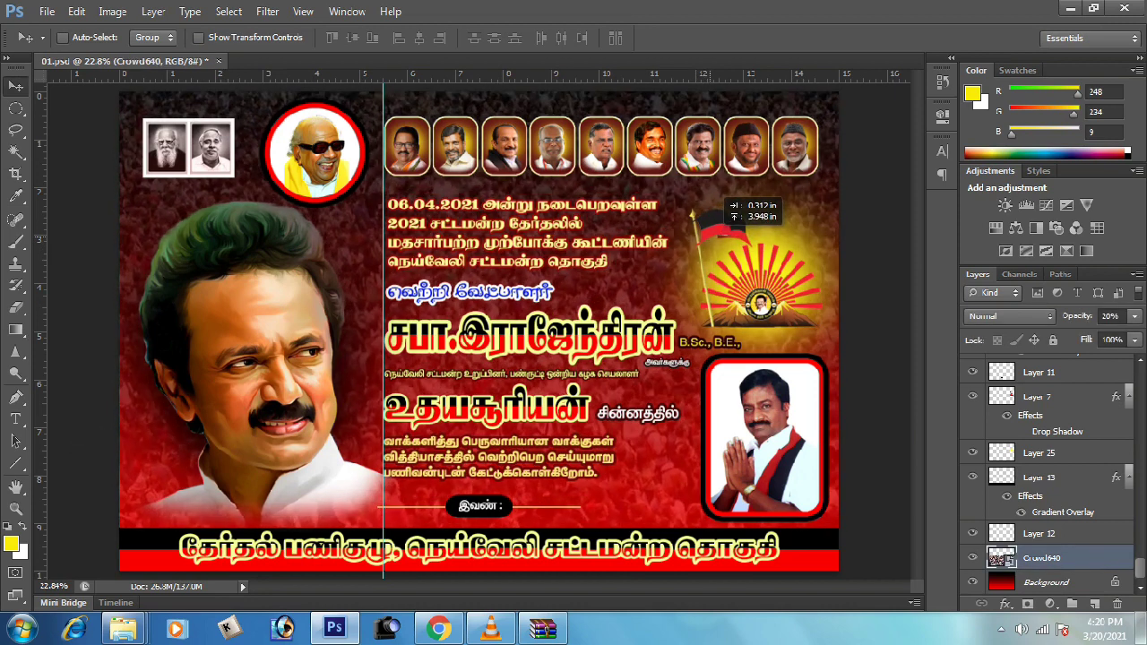
drag(715, 207, 721, 201)
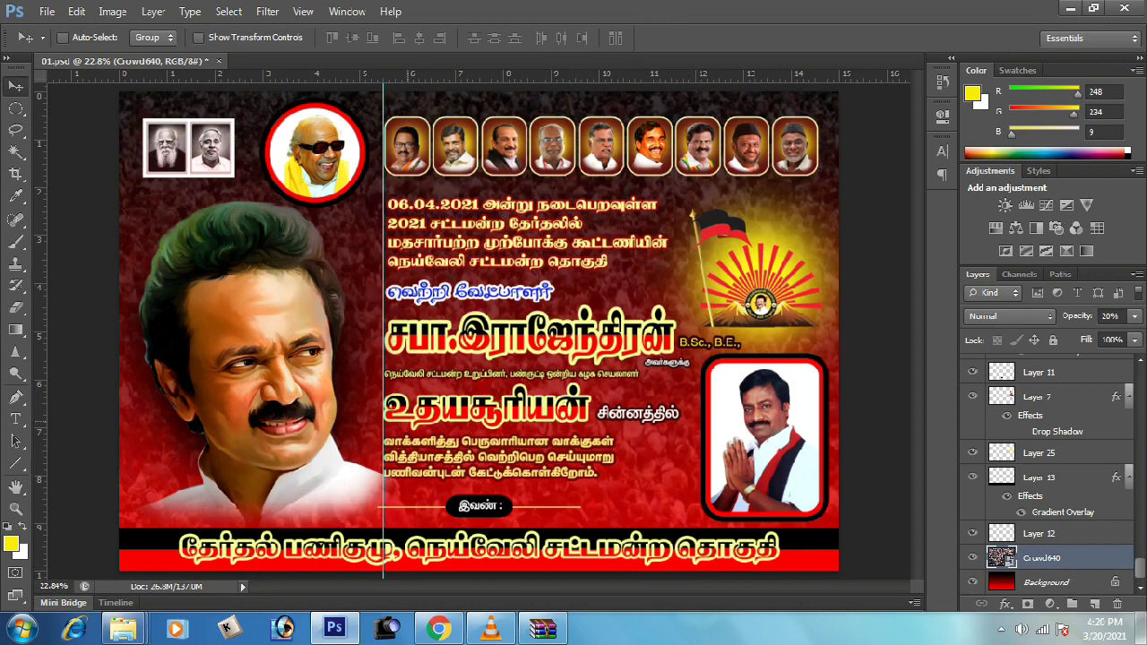
key(alt+bracketleft)
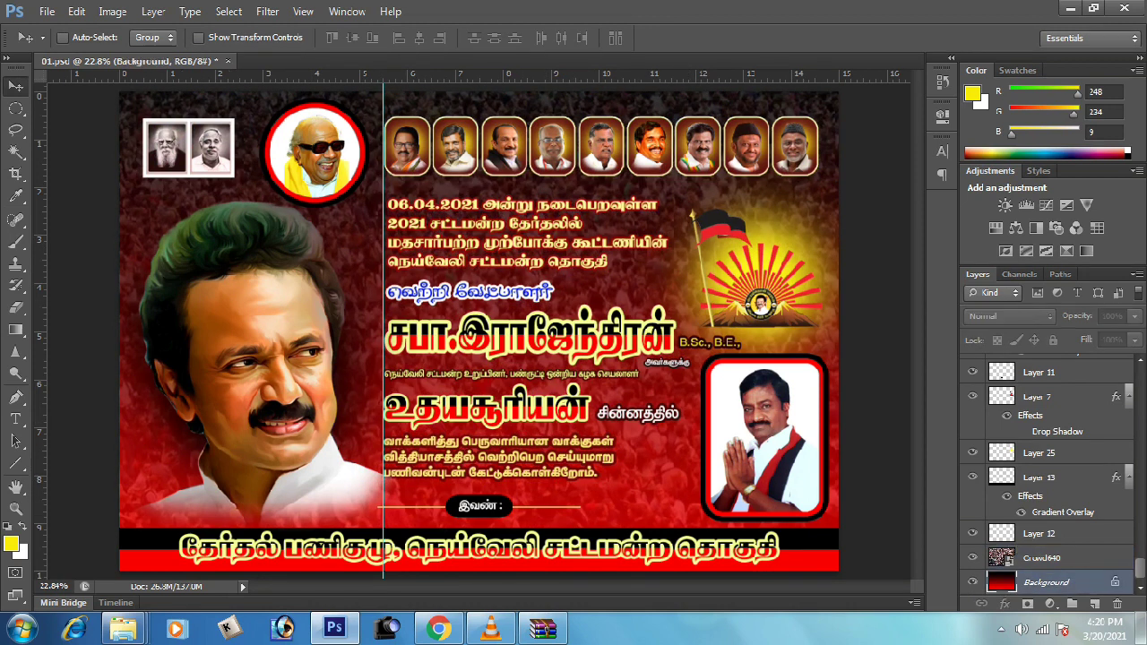
key(ctrl+u)
key(shift+Up)
key(shift+Up)
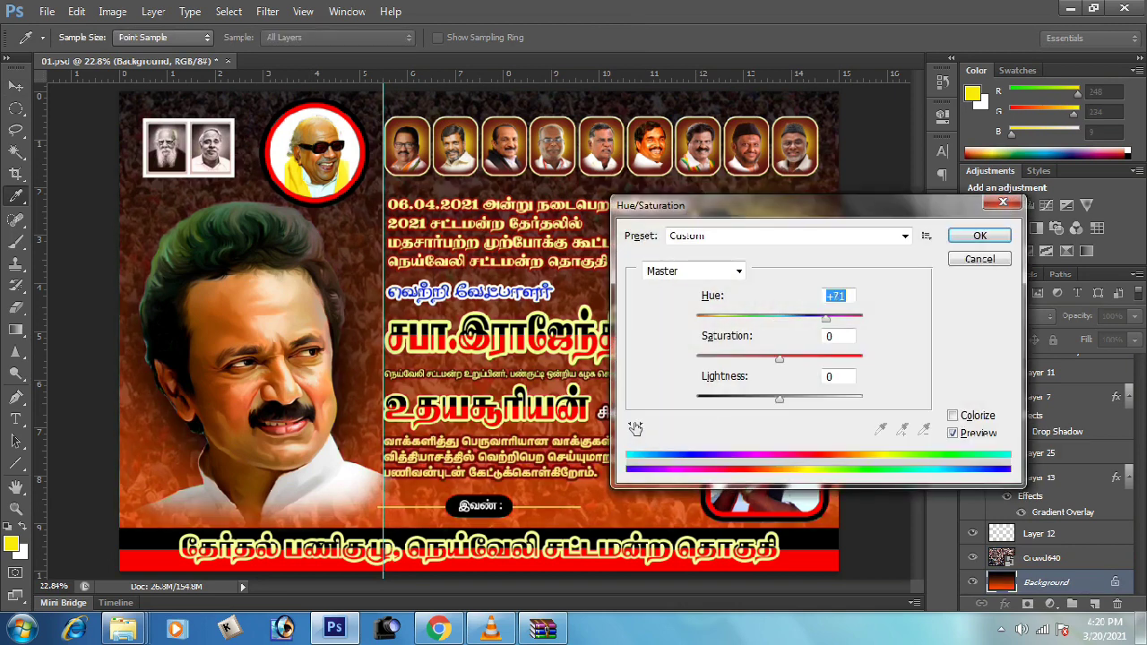
key(shift+Up)
key(shift+Up)
key(shift+Up)
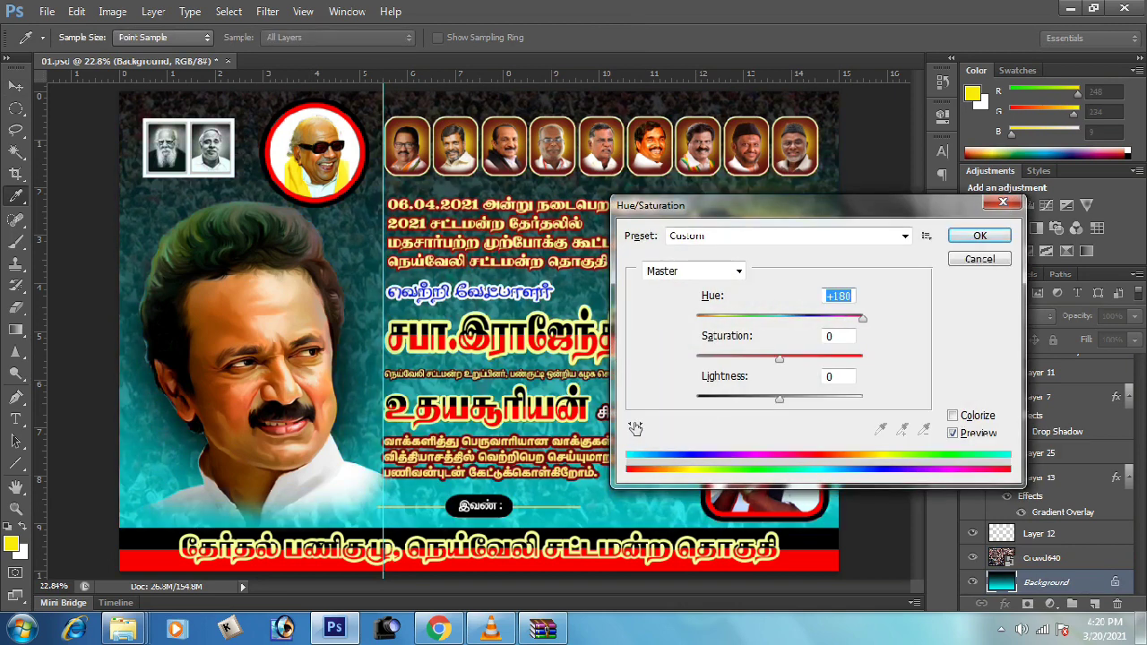
drag(717, 205, 905, 200)
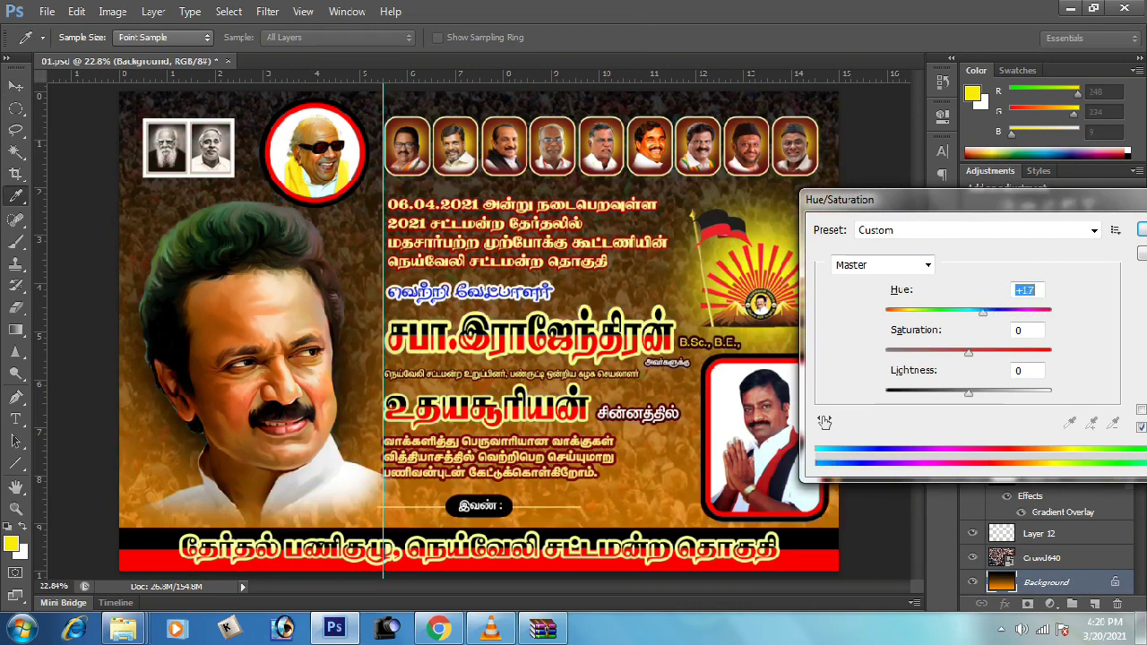
key(Down)
key(Down)
key(Down)
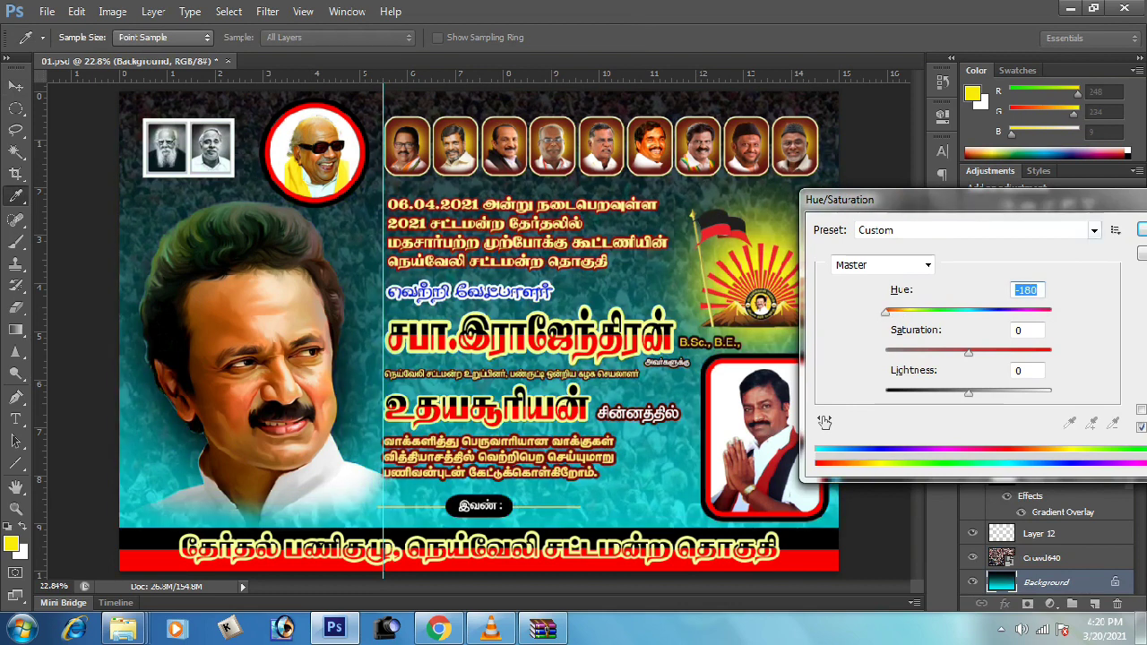
key(Escape)
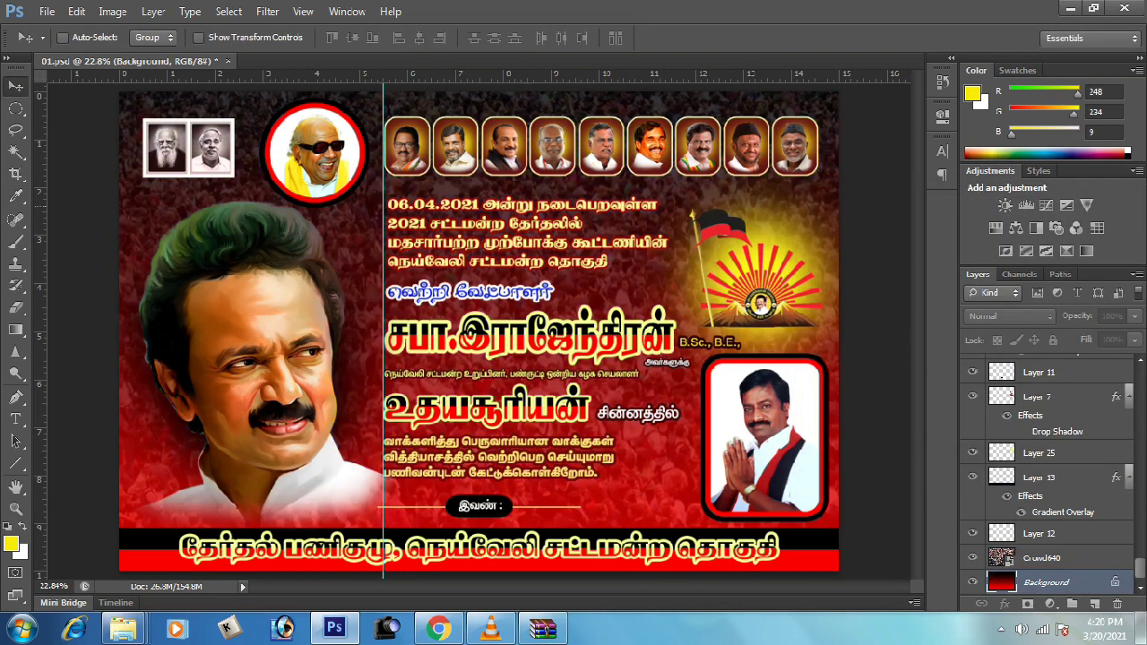
mouse_move(269, 278)
mouse_down()
mouse_move(268, 243)
mouse_move(269, 275)
mouse_up()
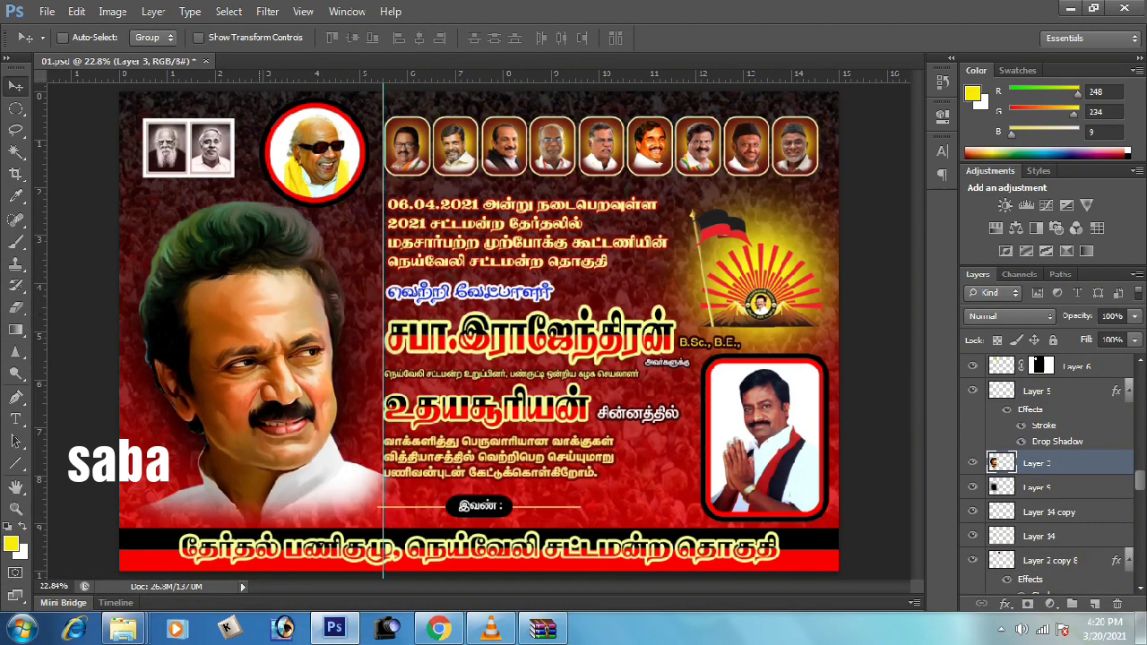
key(z)
drag(170, 317, 435, 317)
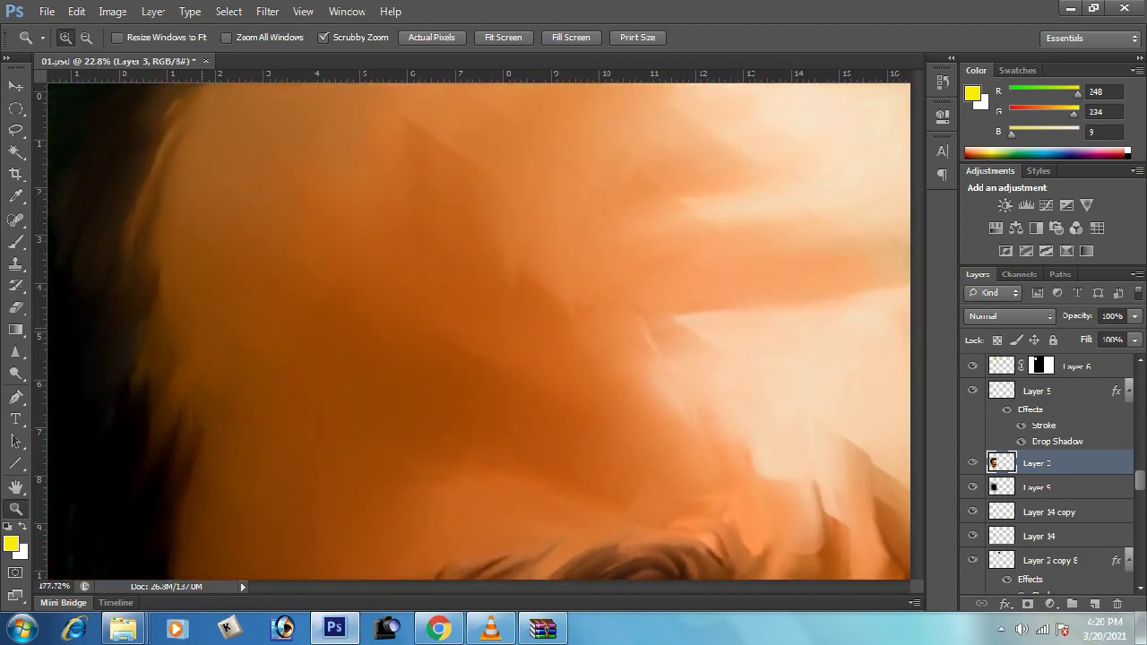
mouse_move(538, 466)
mouse_down()
mouse_move(502, 251)
mouse_move(475, 188)
mouse_up()
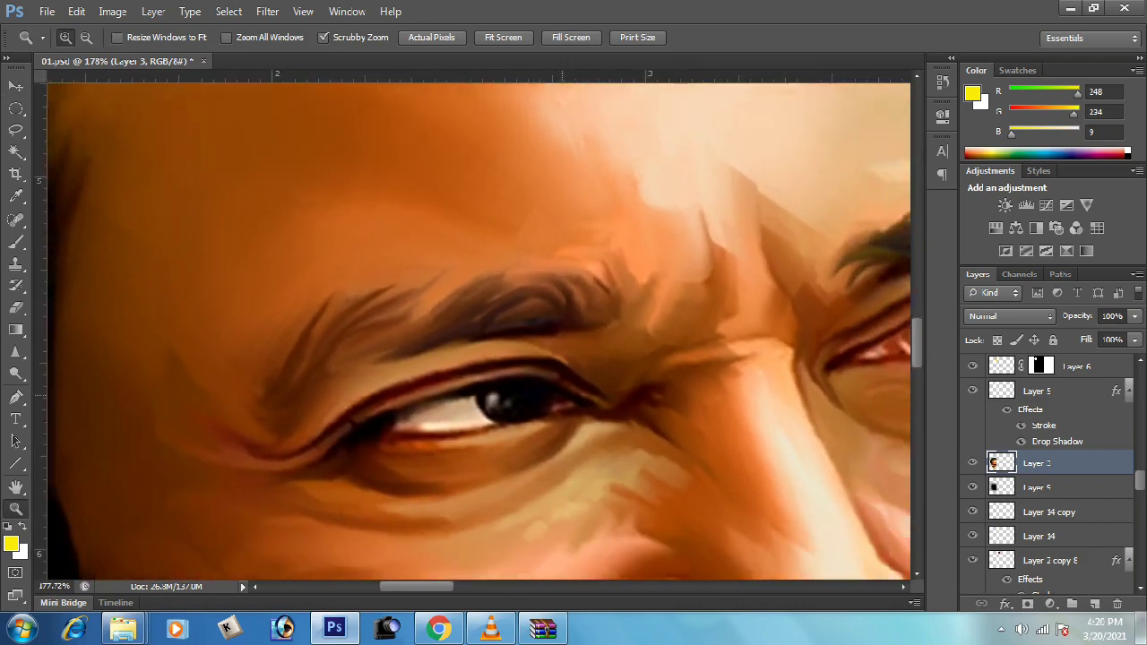
mouse_move(538, 448)
mouse_down()
mouse_move(307, 315)
mouse_move(243, 237)
mouse_move(139, 195)
mouse_move(542, 412)
mouse_move(573, 242)
mouse_up()
scroll(479, 331, down, 2)
scroll(479, 331, up, 2)
scroll(480, 331, up, 3)
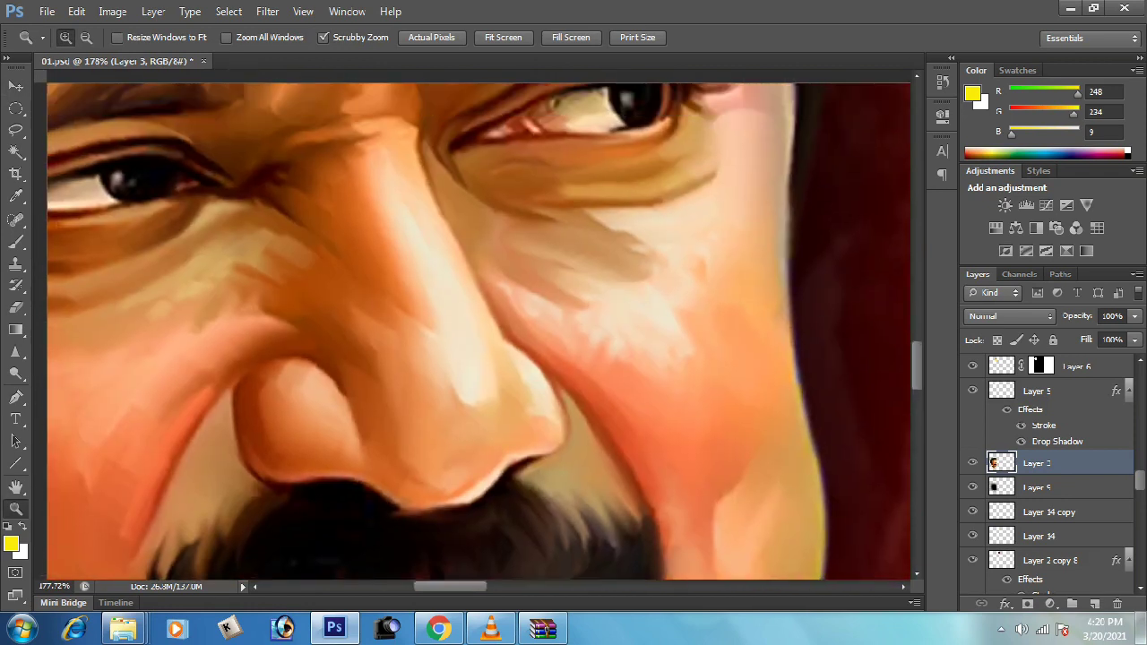
scroll(479, 331, up, 1)
scroll(479, 332, up, 3)
scroll(480, 332, up, 1)
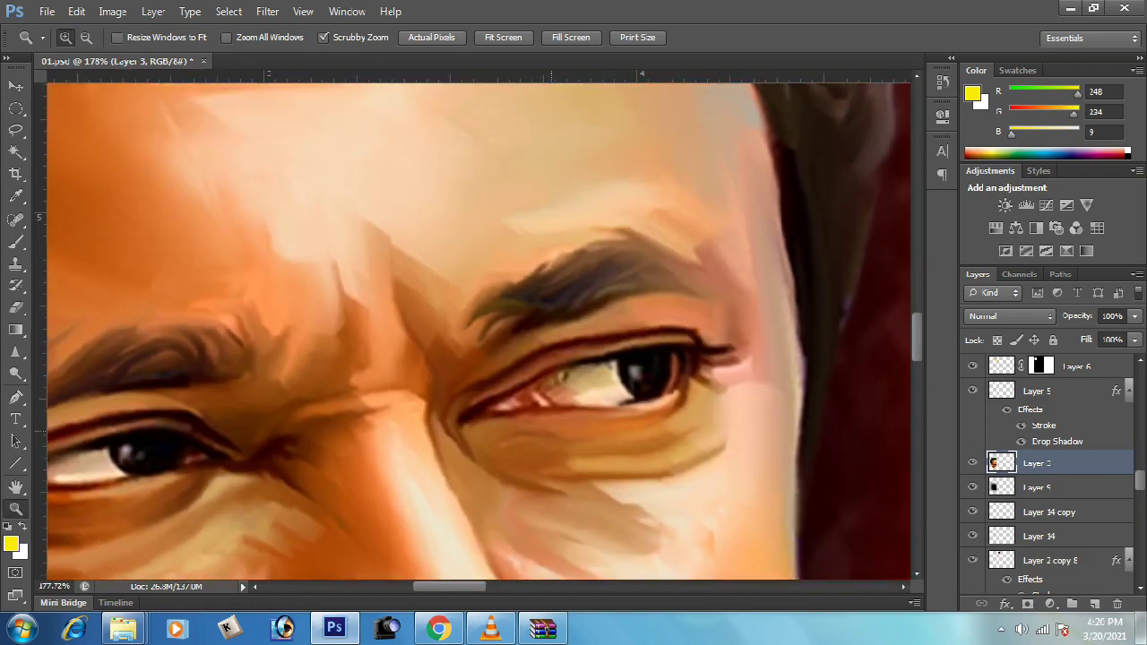
key(ctrl+minus)
key(ctrl+minus)
key(ctrl+minus)
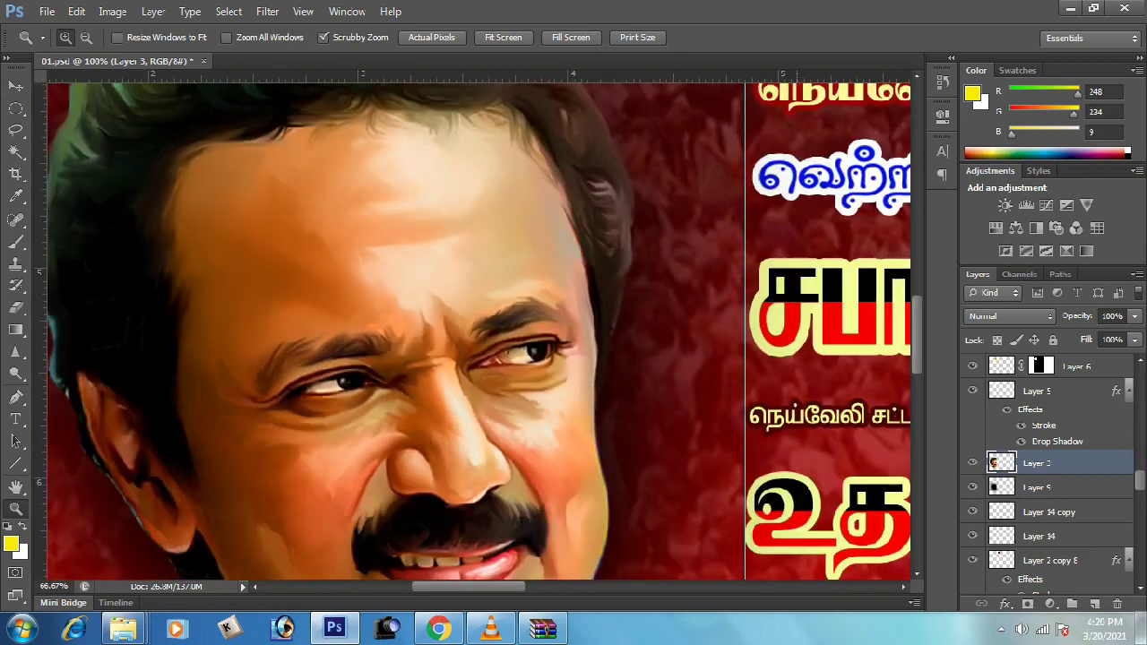
key(ctrl+minus)
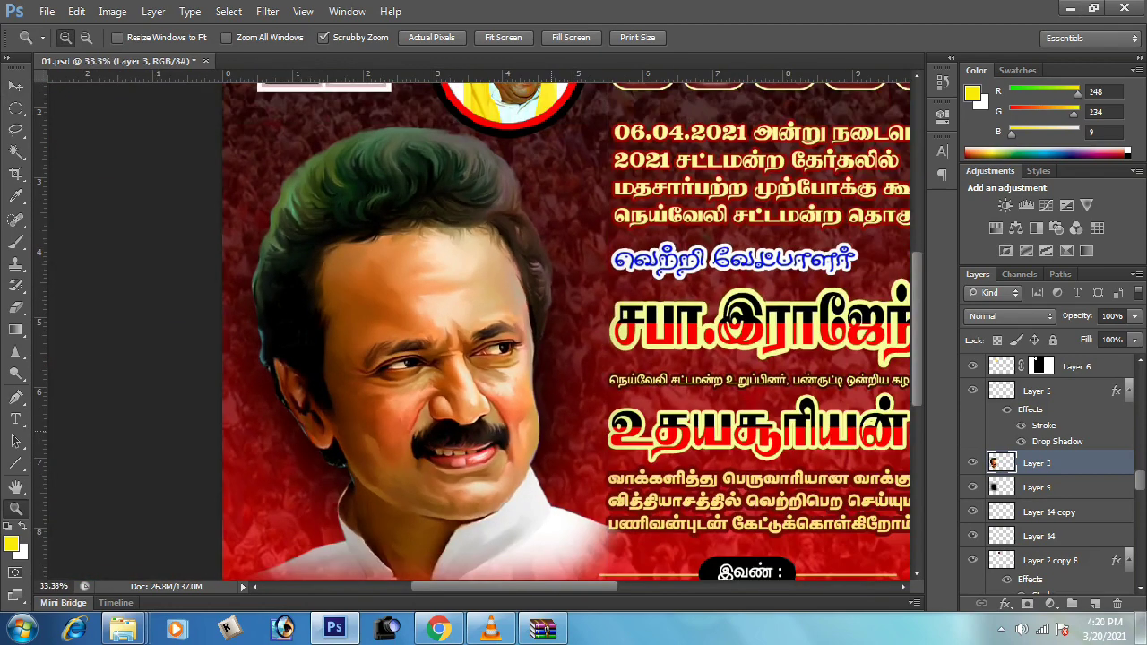
key(ctrl+0)
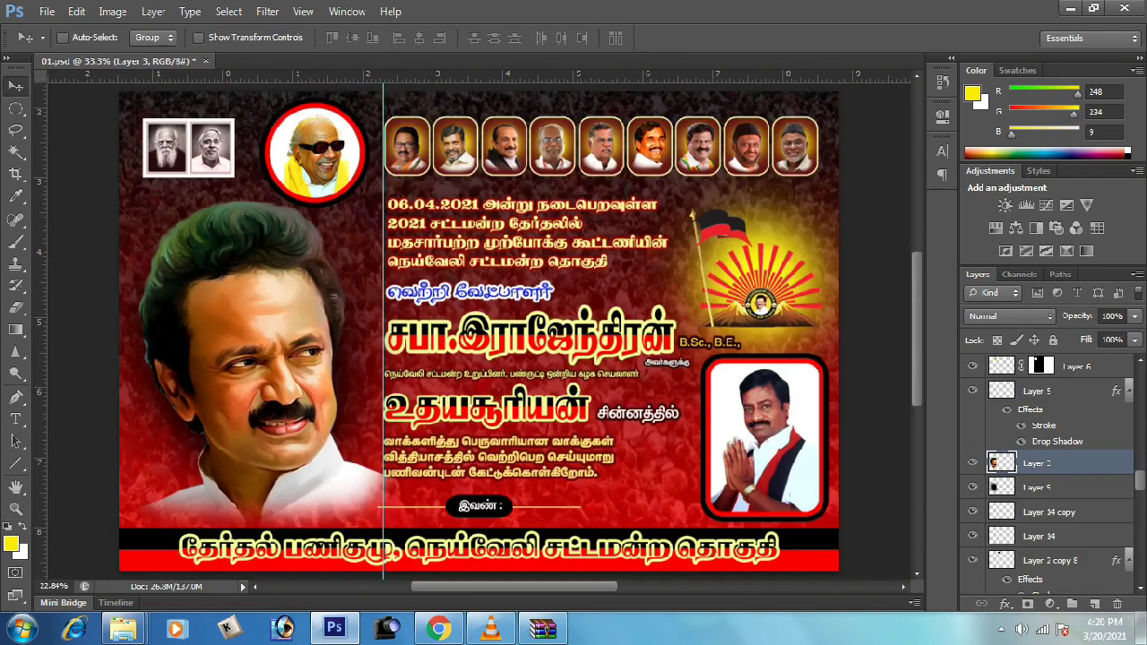